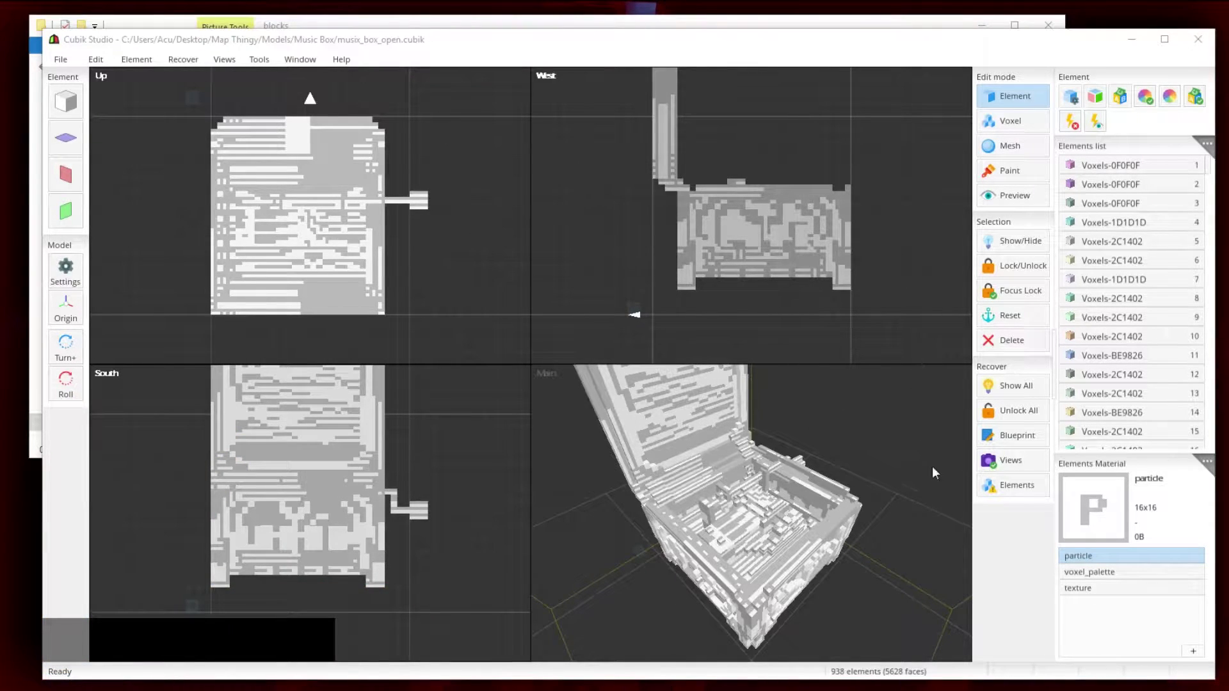
# Step: Examine the open music box model and compare its voxel_palette and texture materials
pyautogui.moveTo(872, 471)
pyautogui.mouseDown(button='middle')
pyautogui.moveTo(842, 480)
pyautogui.moveTo(866, 470)
pyautogui.mouseUp(button='middle')
pyautogui.moveTo(819, 508); pyautogui.dragTo(864, 433, button='middle')
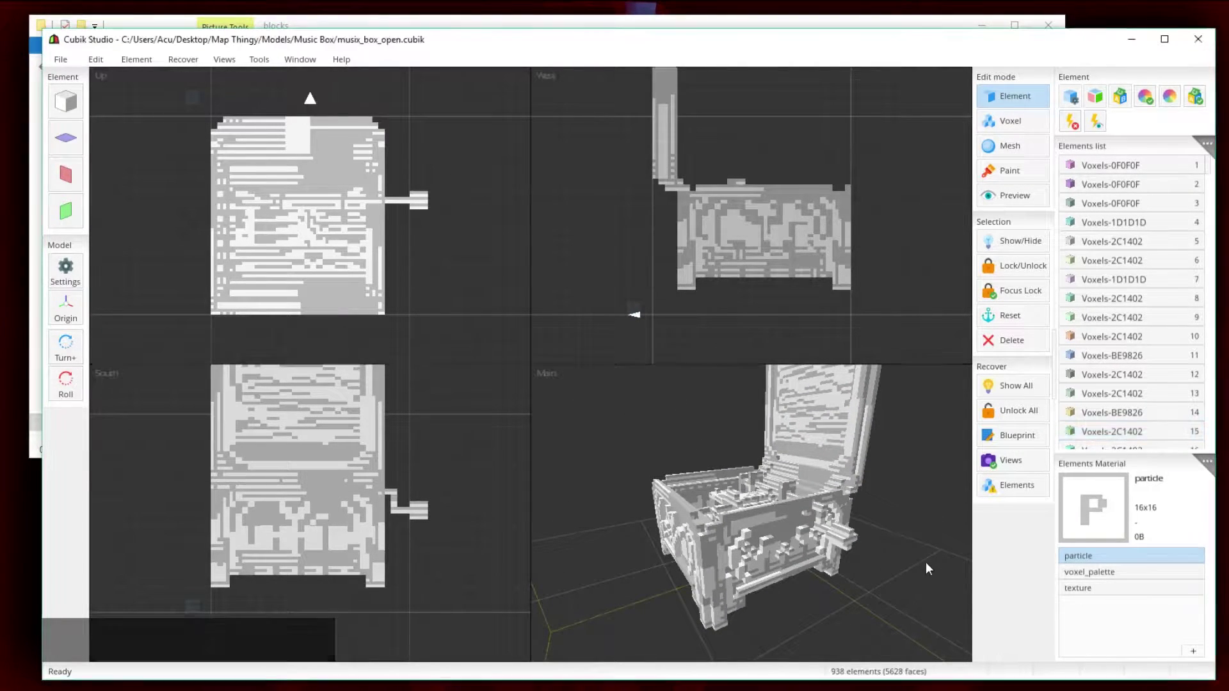
pyautogui.moveTo(619, 555); pyautogui.dragTo(880, 582, button='right')
pyautogui.scroll(-2, 880, 582)
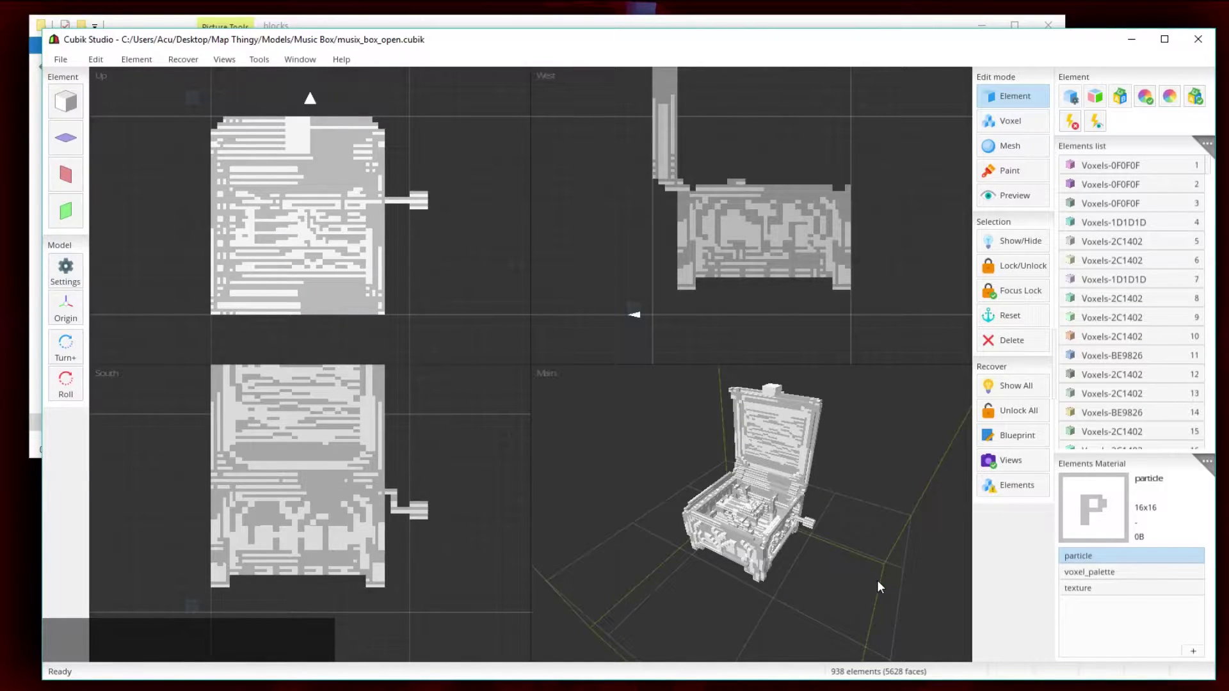
pyautogui.click(1177, 572)
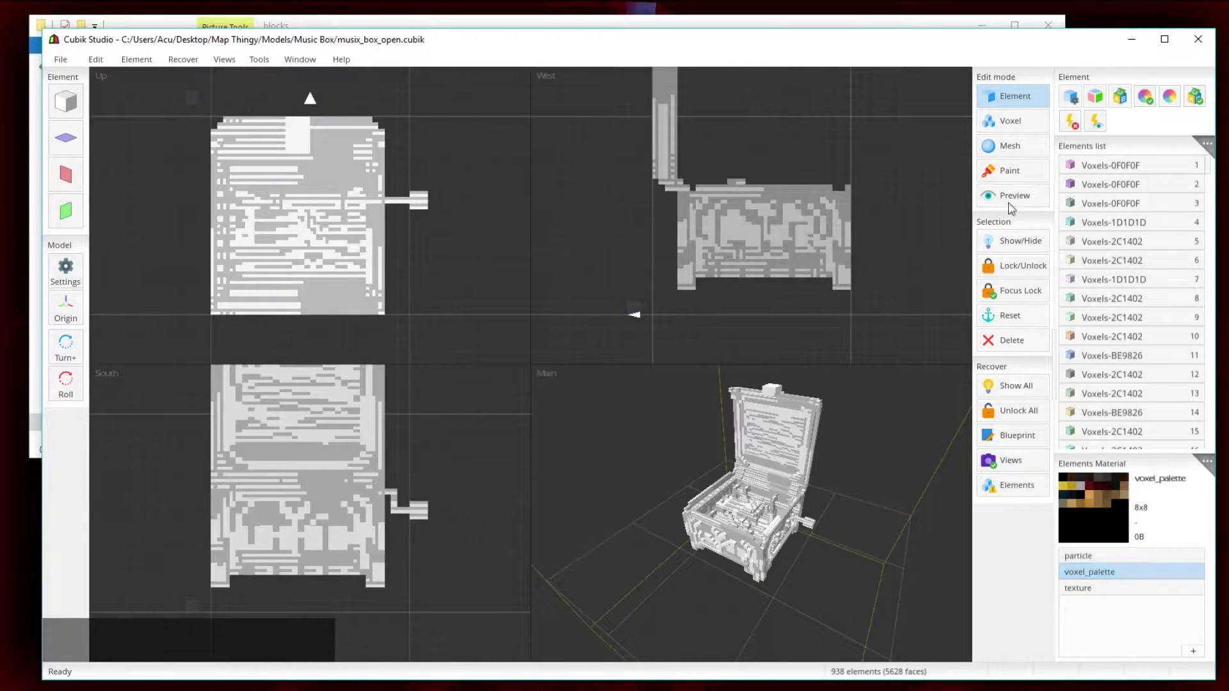
pyautogui.click(1003, 122)
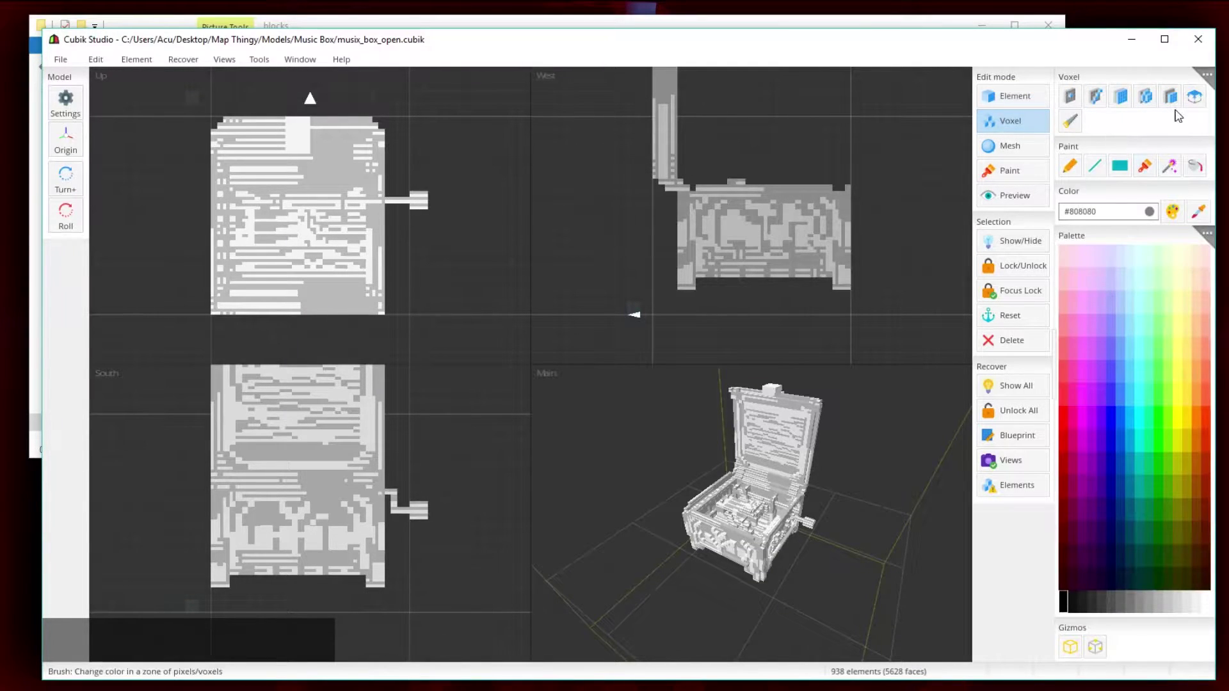
pyautogui.click(1027, 97)
pyautogui.click(1127, 314)
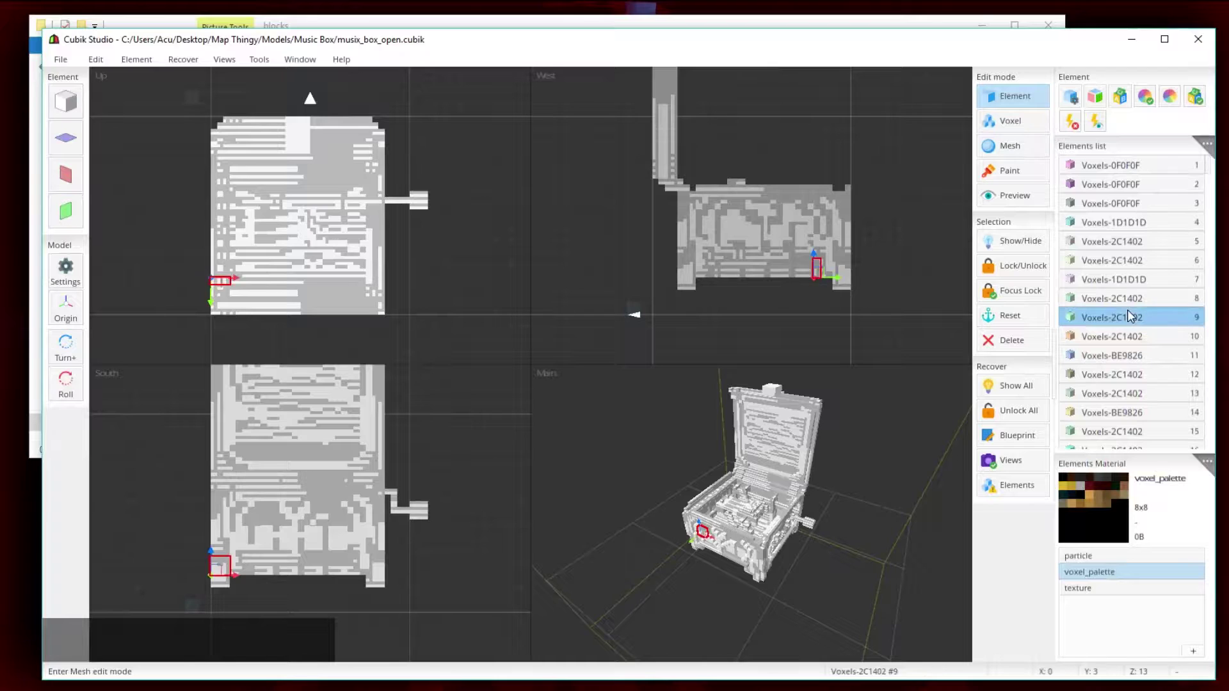
pyautogui.click(1089, 588)
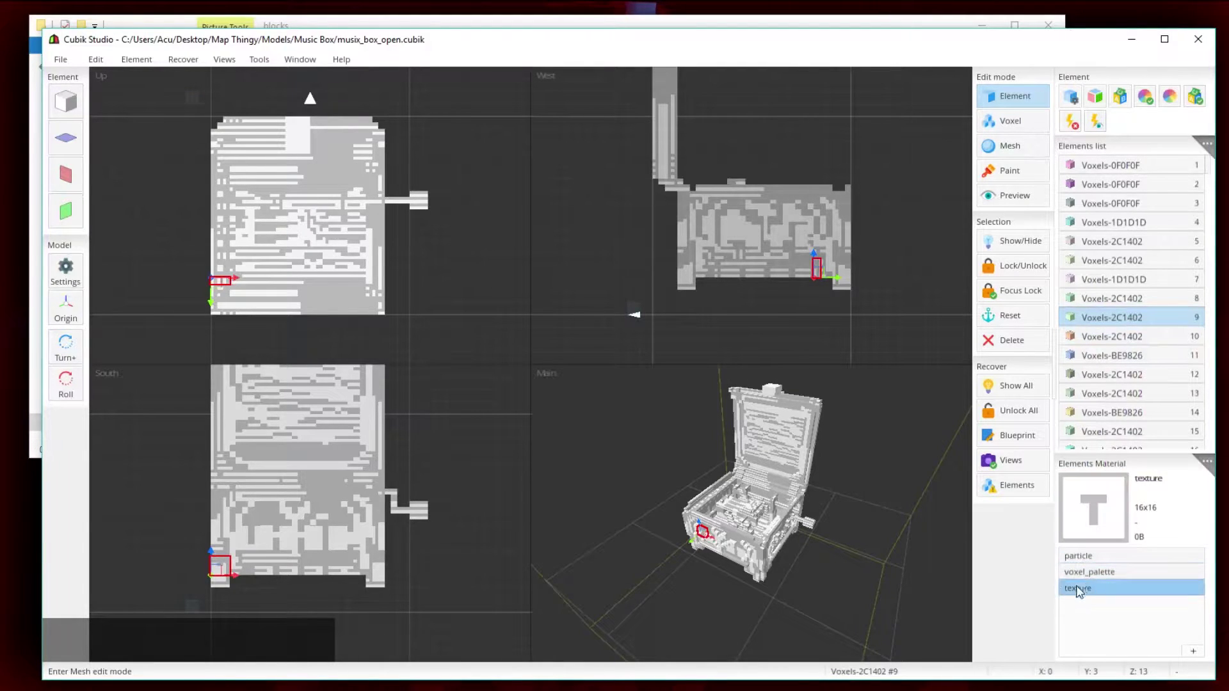
# Step: Start saving the voxel_palette material's texture to a file, with the .minecraft folder as the starting location
pyautogui.click(1126, 573)
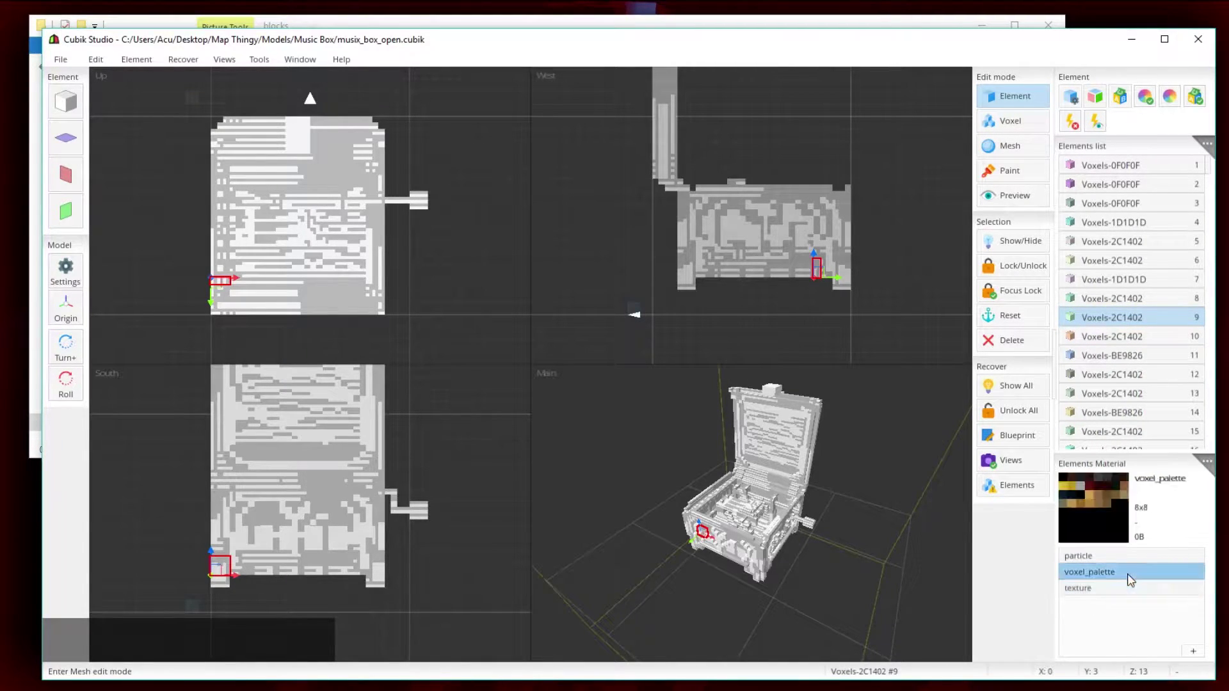
pyautogui.rightClick(1130, 580)
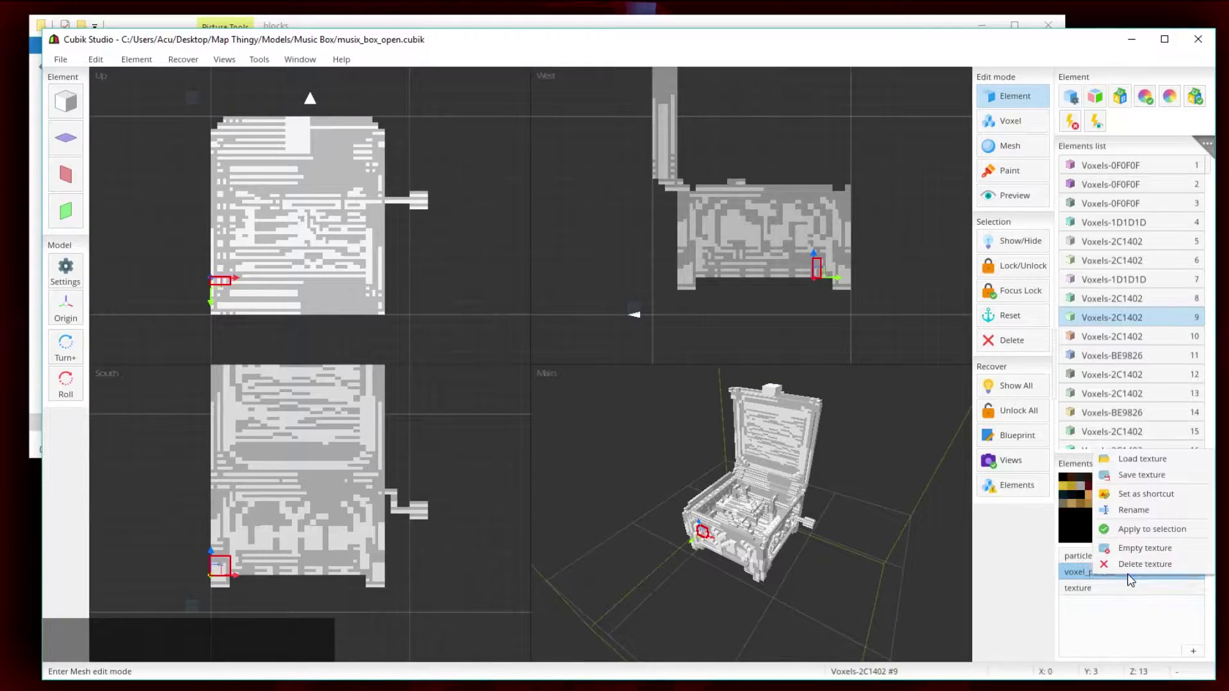
pyautogui.click(1131, 475)
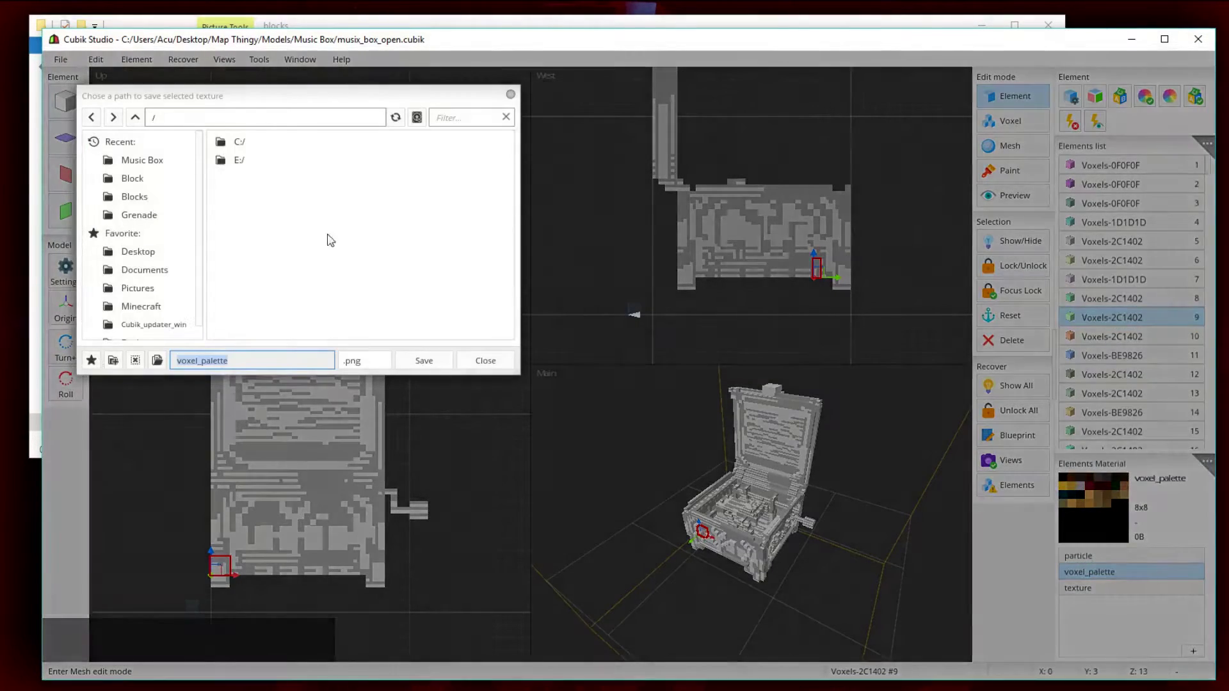
pyautogui.click(171, 306)
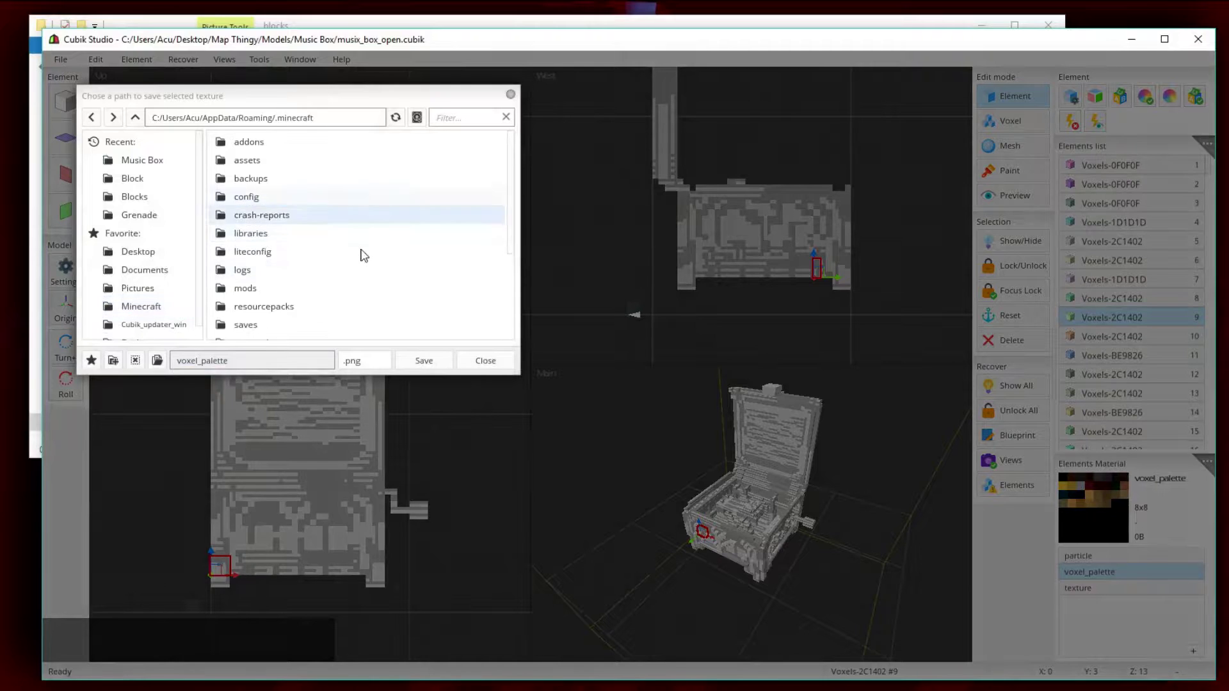
# Step: Switch to File Explorer, go up to the Modeling Basics resource pack folder, and return to Cubik Studio
pyautogui.click(321, 20)
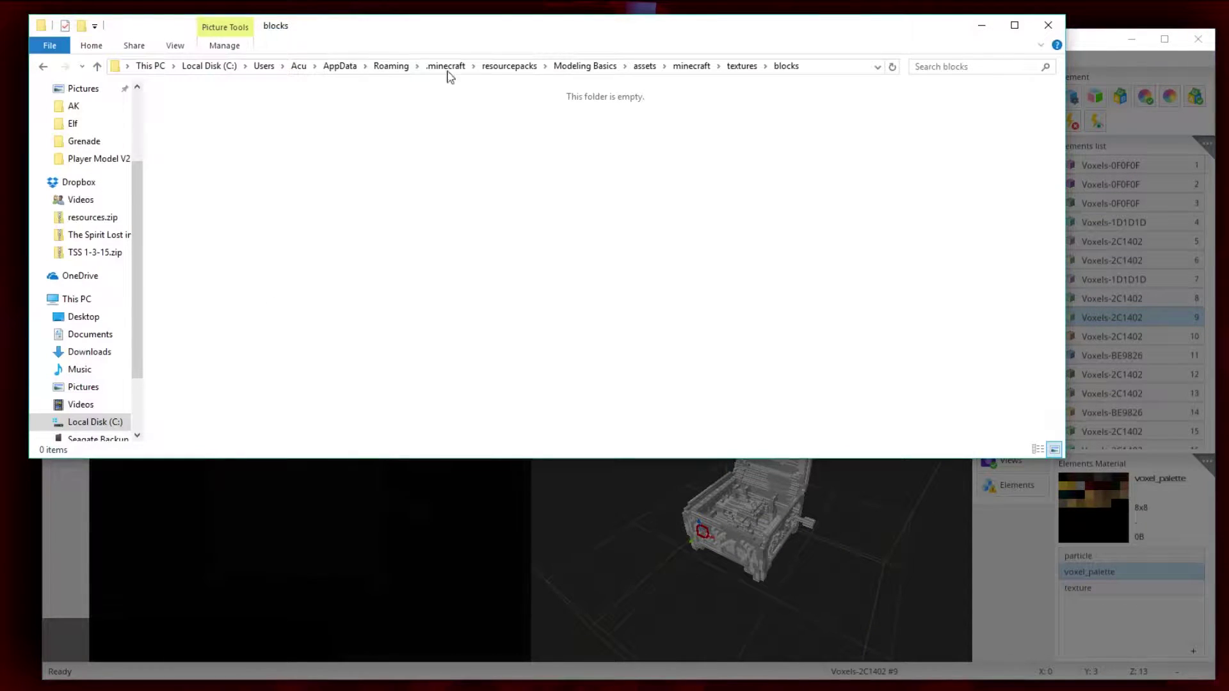
pyautogui.click(590, 66)
pyautogui.click(1087, 55)
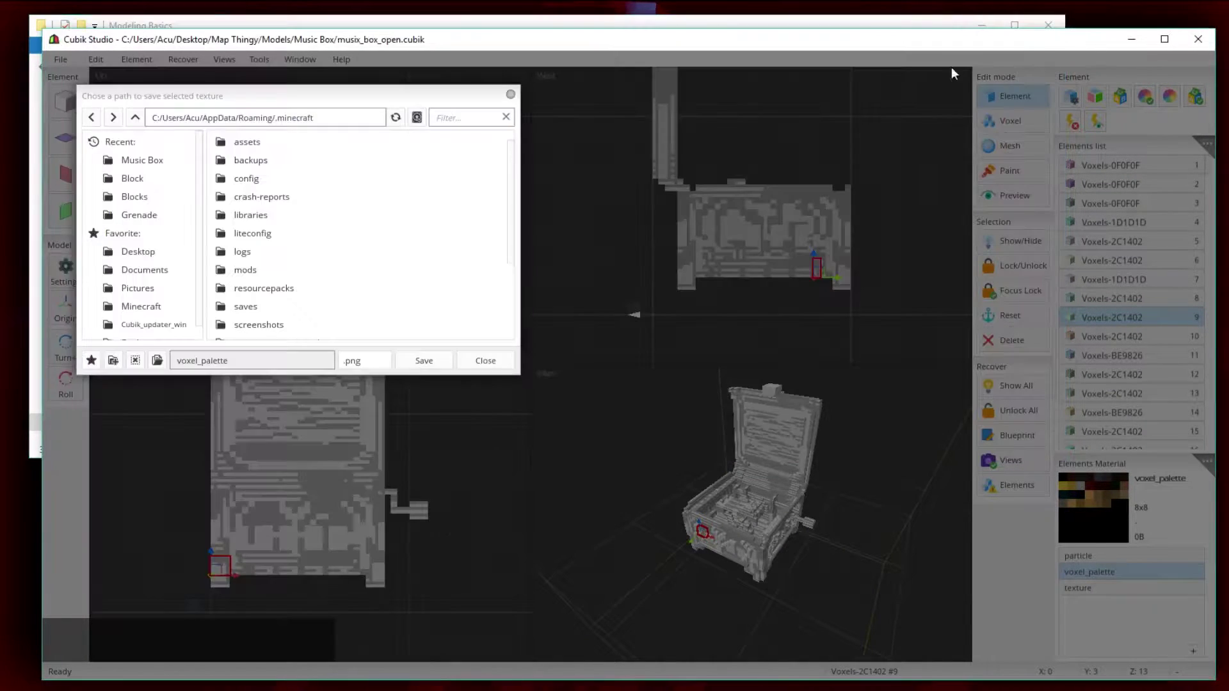
# Step: Set the texture's save location to resourcepacks/Modeling Basics/assets/minecraft/textures/blocks
pyautogui.doubleClick(288, 286)
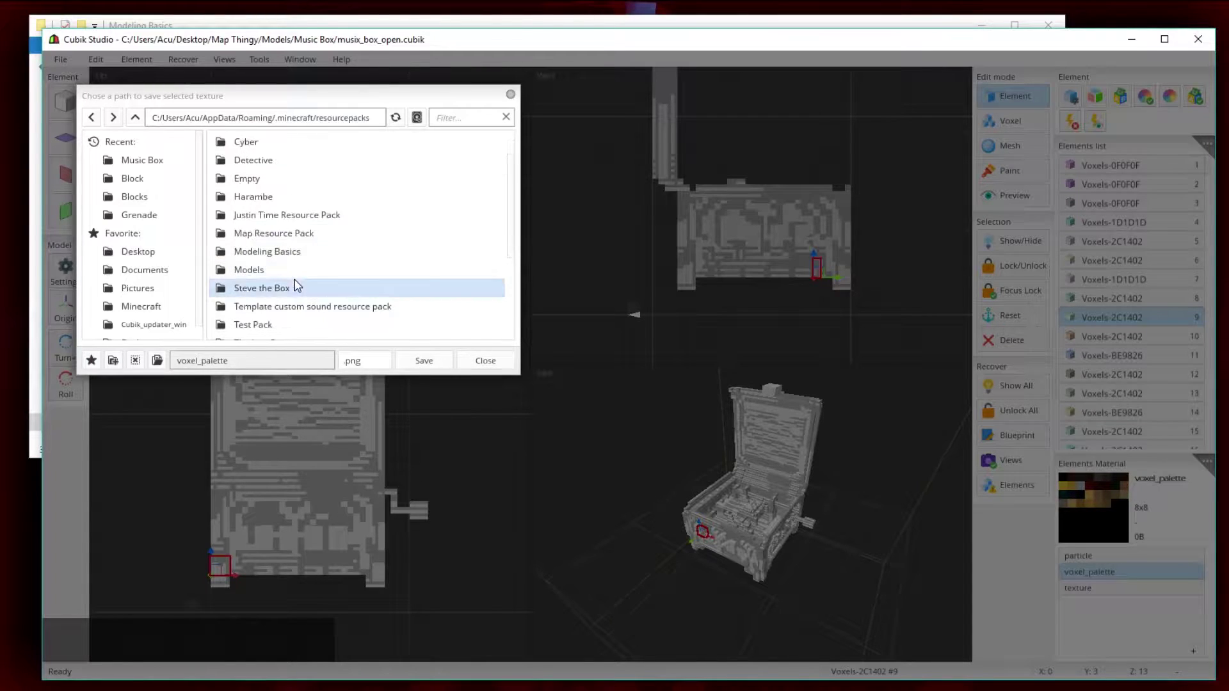
pyautogui.doubleClick(316, 250)
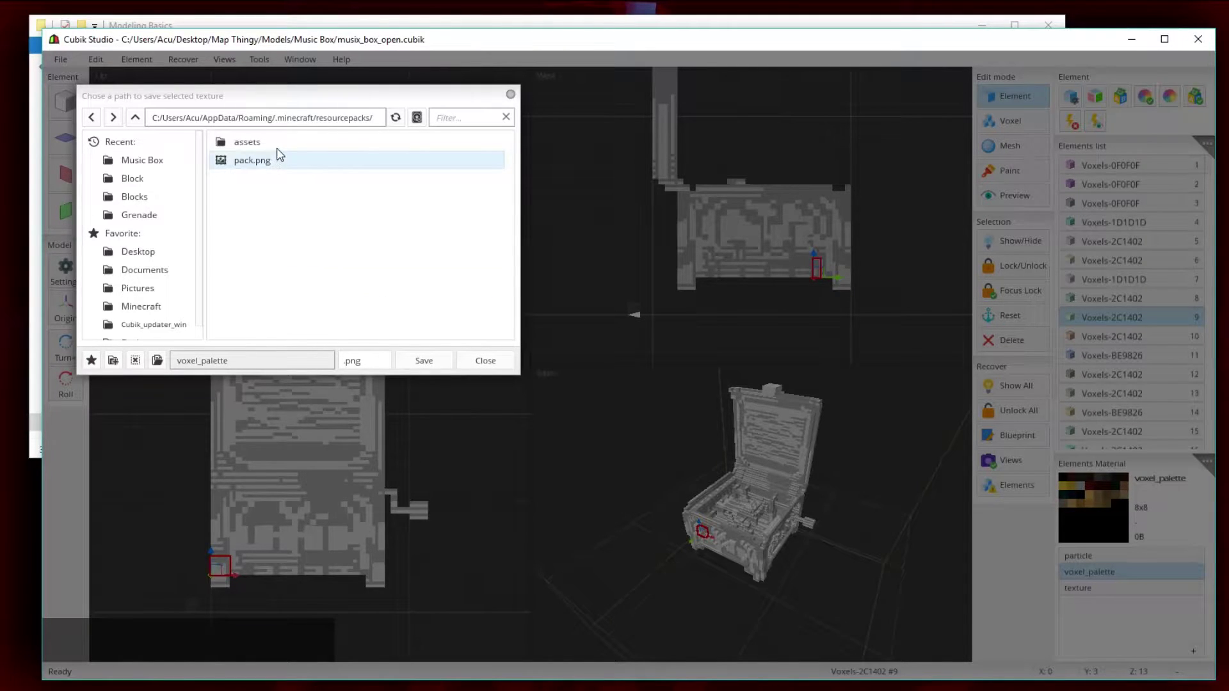
pyautogui.doubleClick(279, 142)
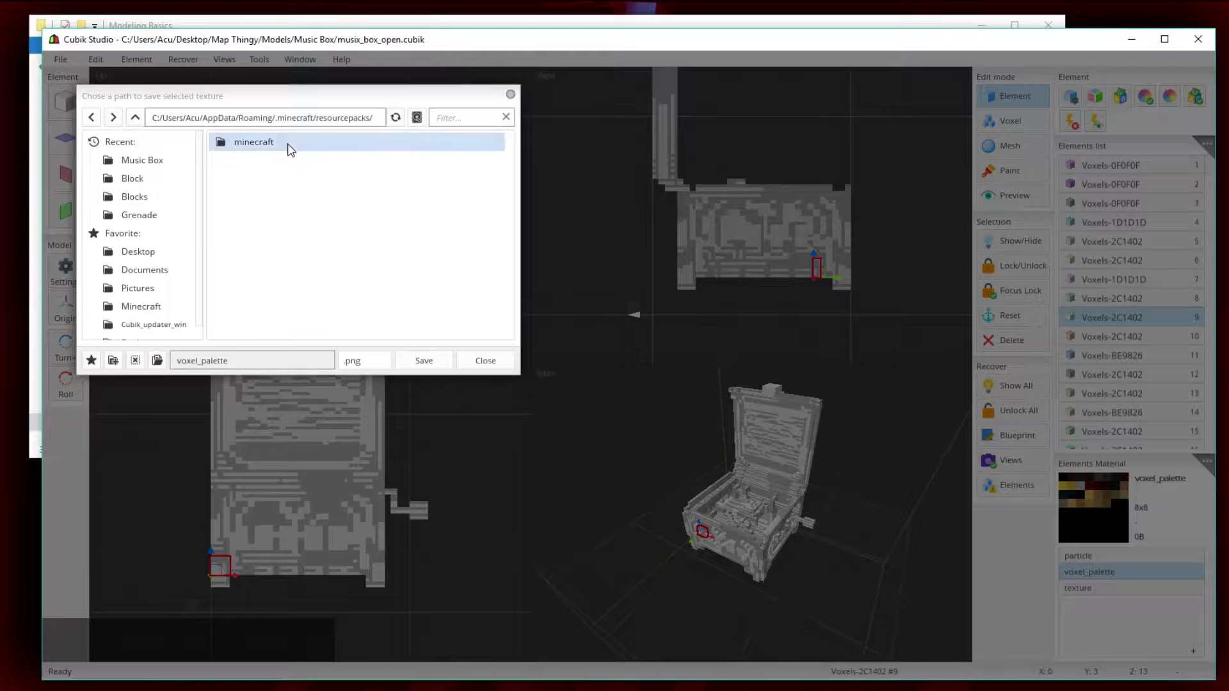
pyautogui.doubleClick(288, 145)
pyautogui.doubleClick(253, 176)
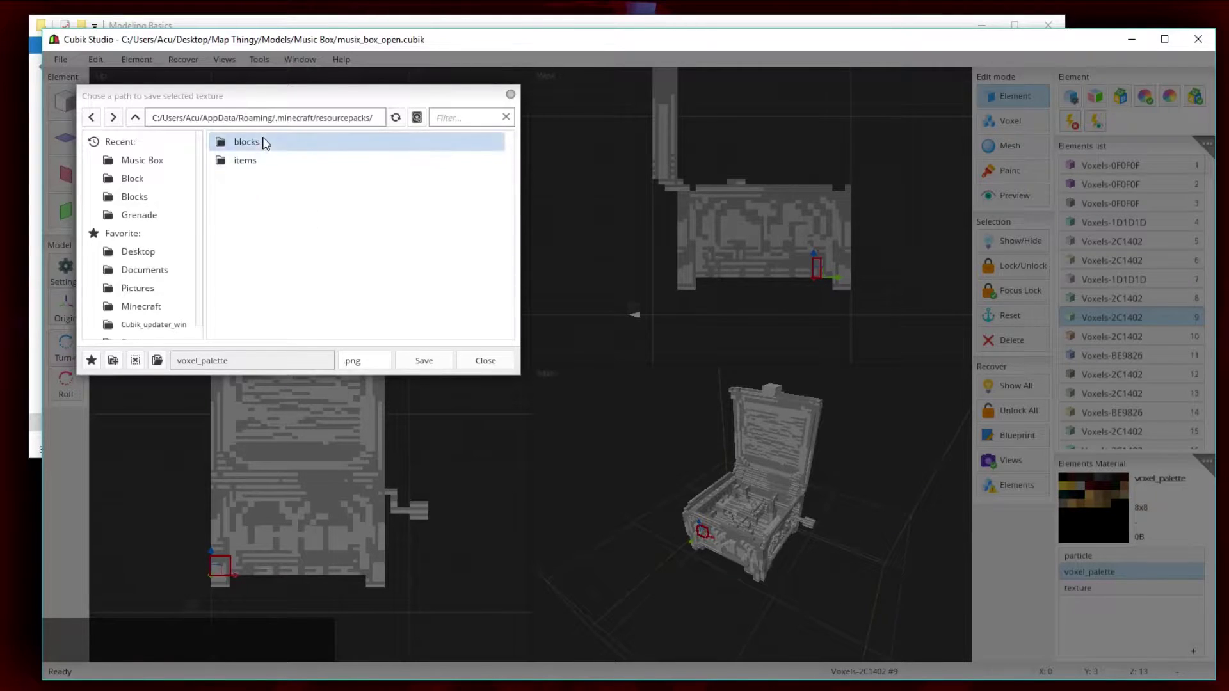
pyautogui.doubleClick(263, 143)
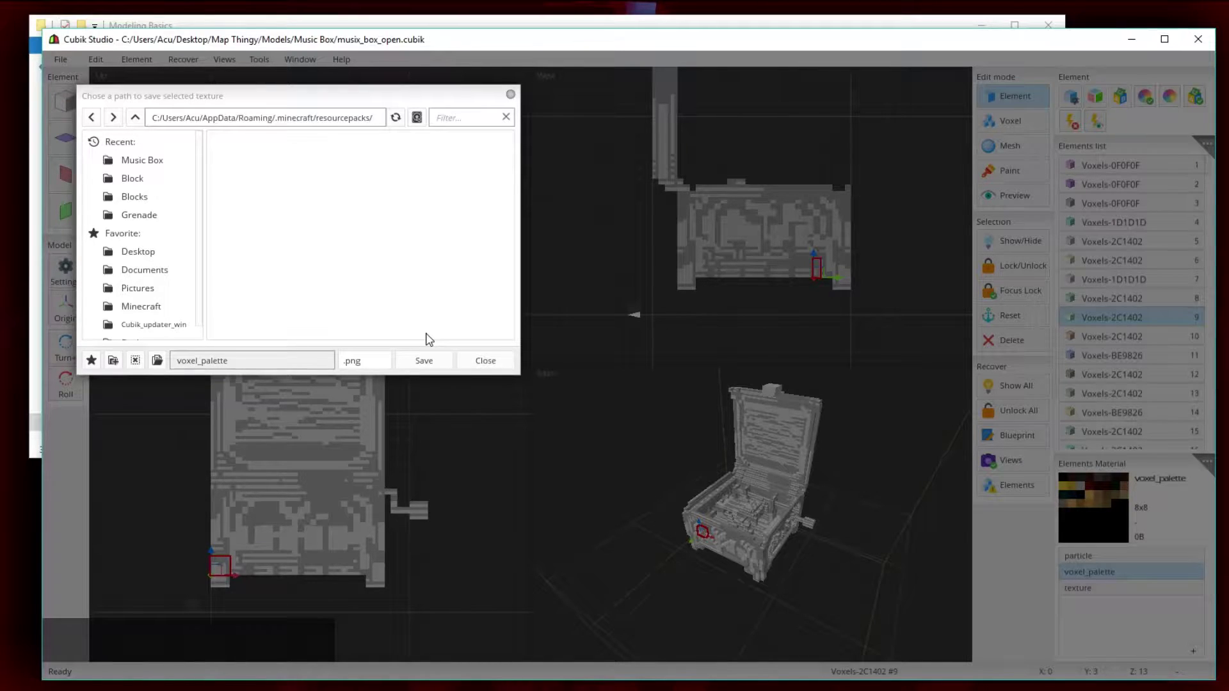
# Step: Name the palette texture file music_box and save it as PNG in the blocks folder
pyautogui.doubleClick(286, 364)
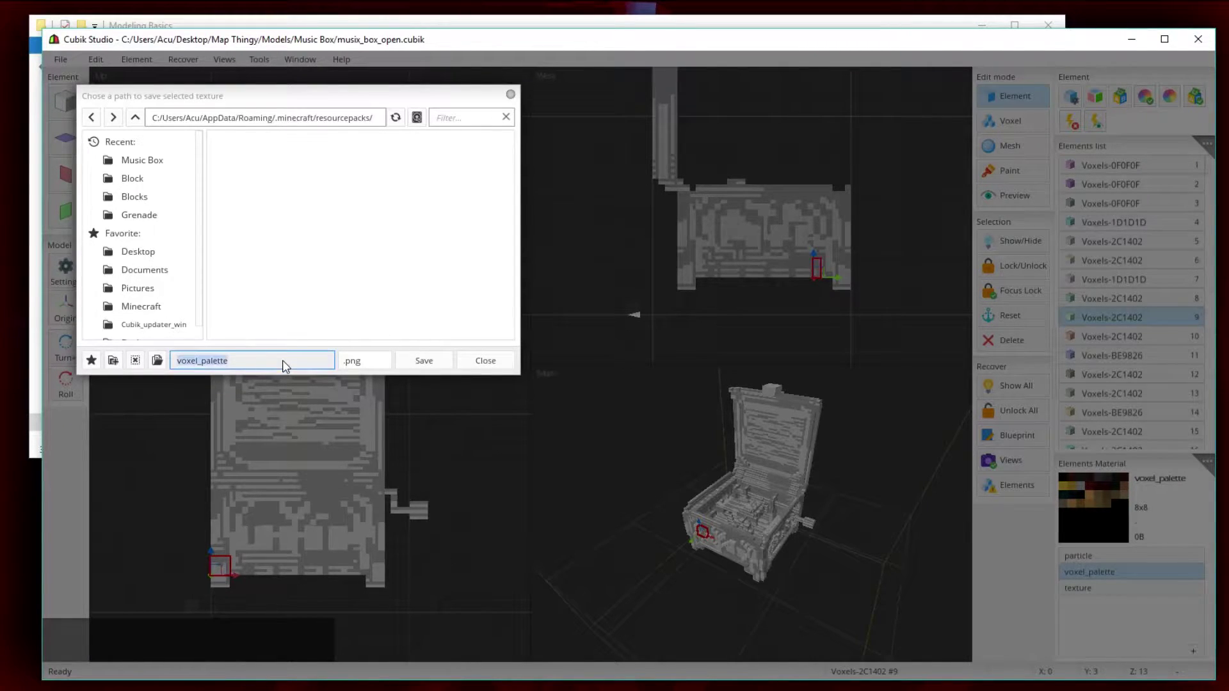
pyautogui.write('music_box')
pyautogui.click(424, 361)
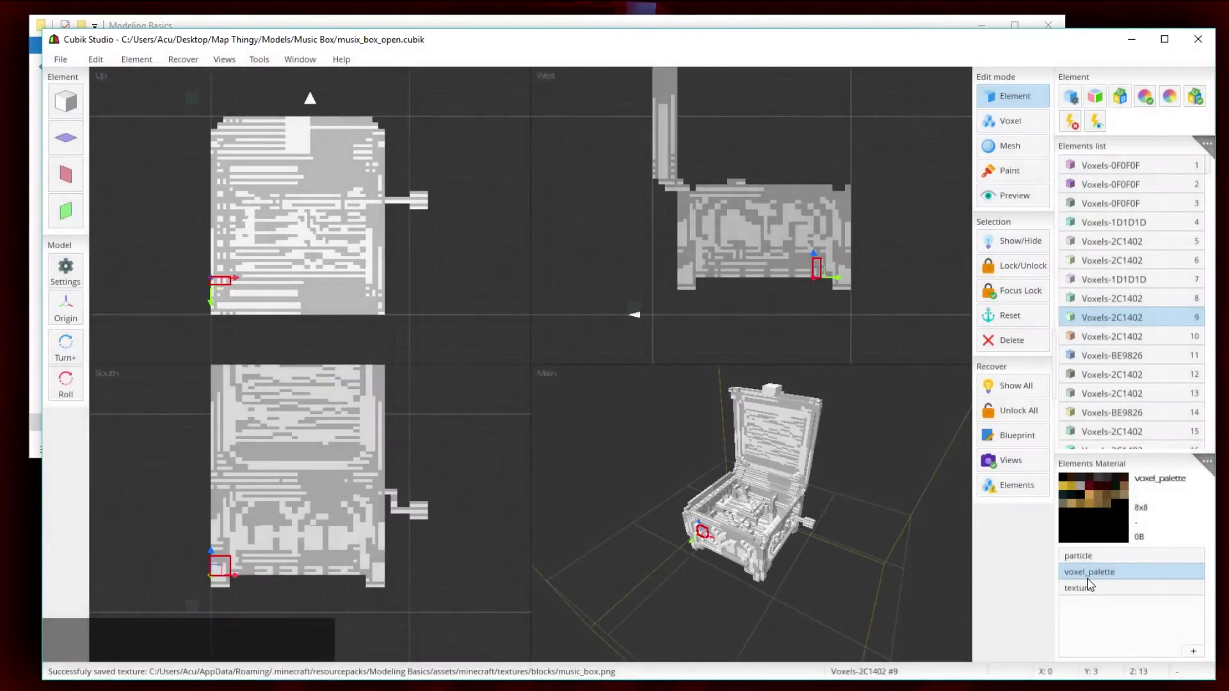
# Step: Start loading an image into the texture material and browse to the Modeling Basics folder in .minecraft/resourcepacks
pyautogui.click(1098, 588)
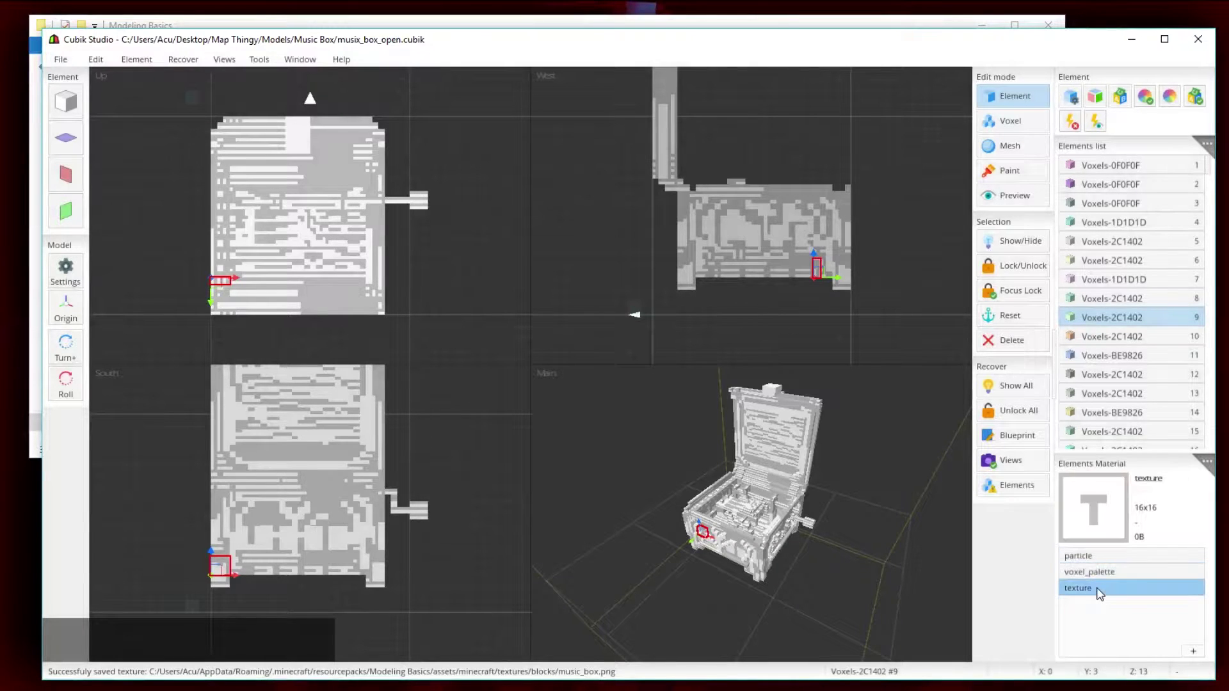
pyautogui.rightClick(1098, 594)
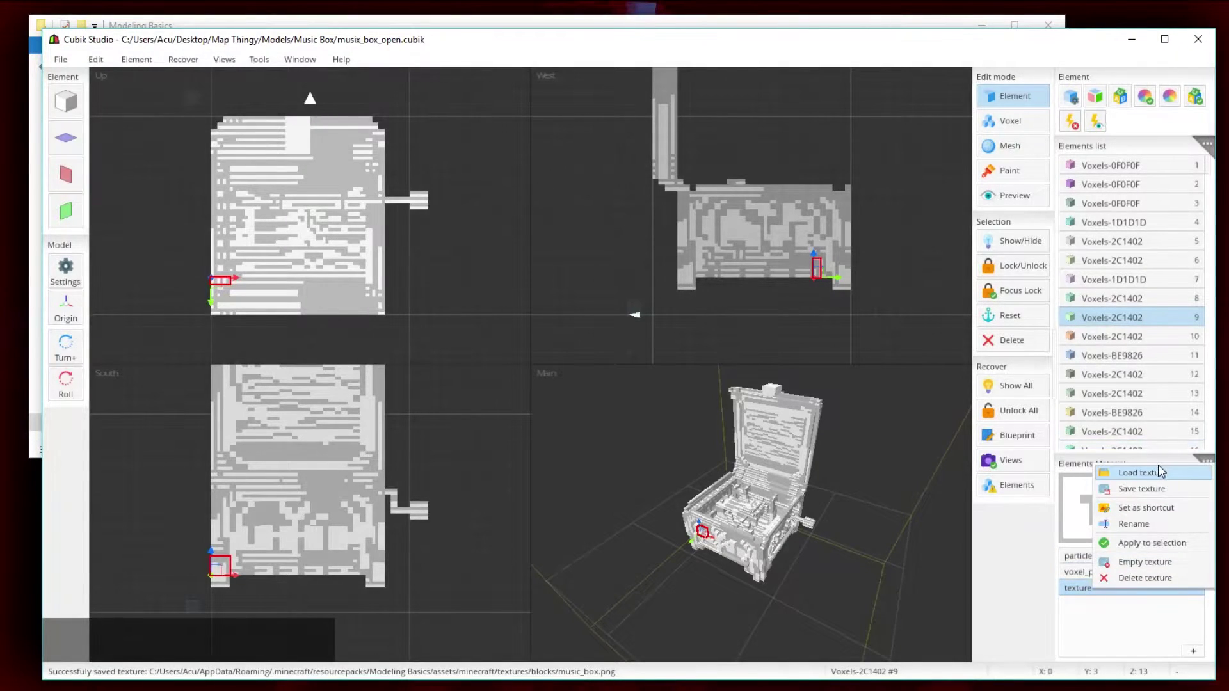
pyautogui.click(1086, 472)
pyautogui.scroll(-2, 283, 288)
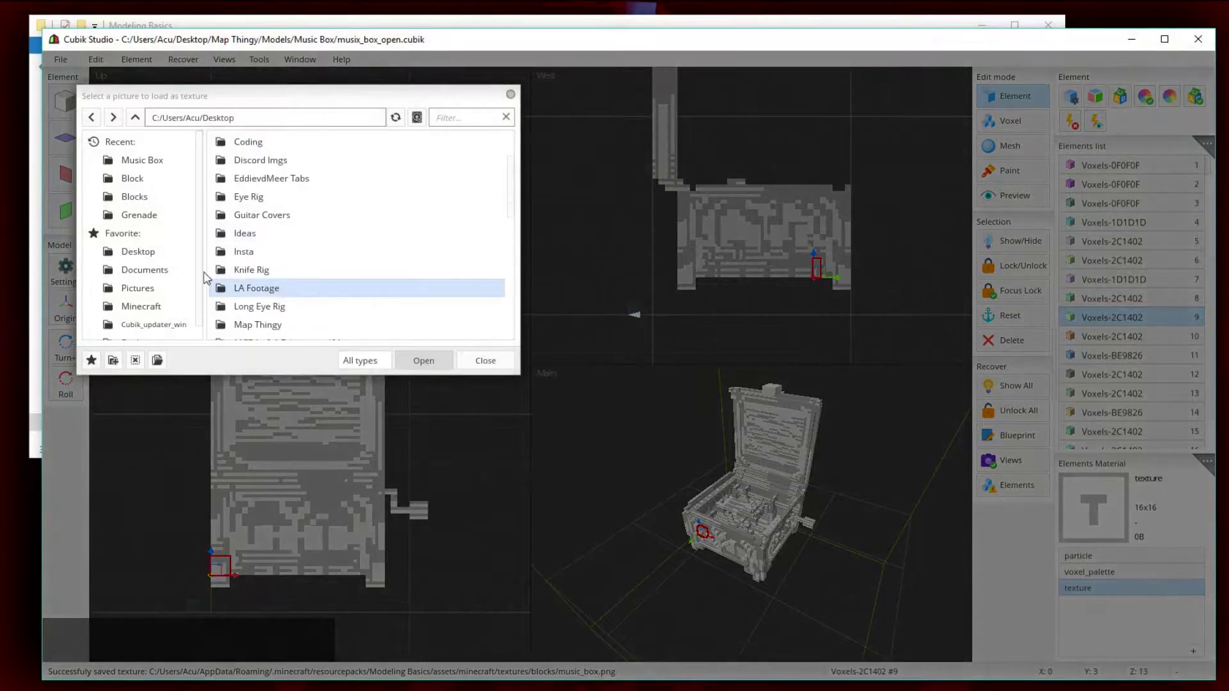
pyautogui.click(146, 307)
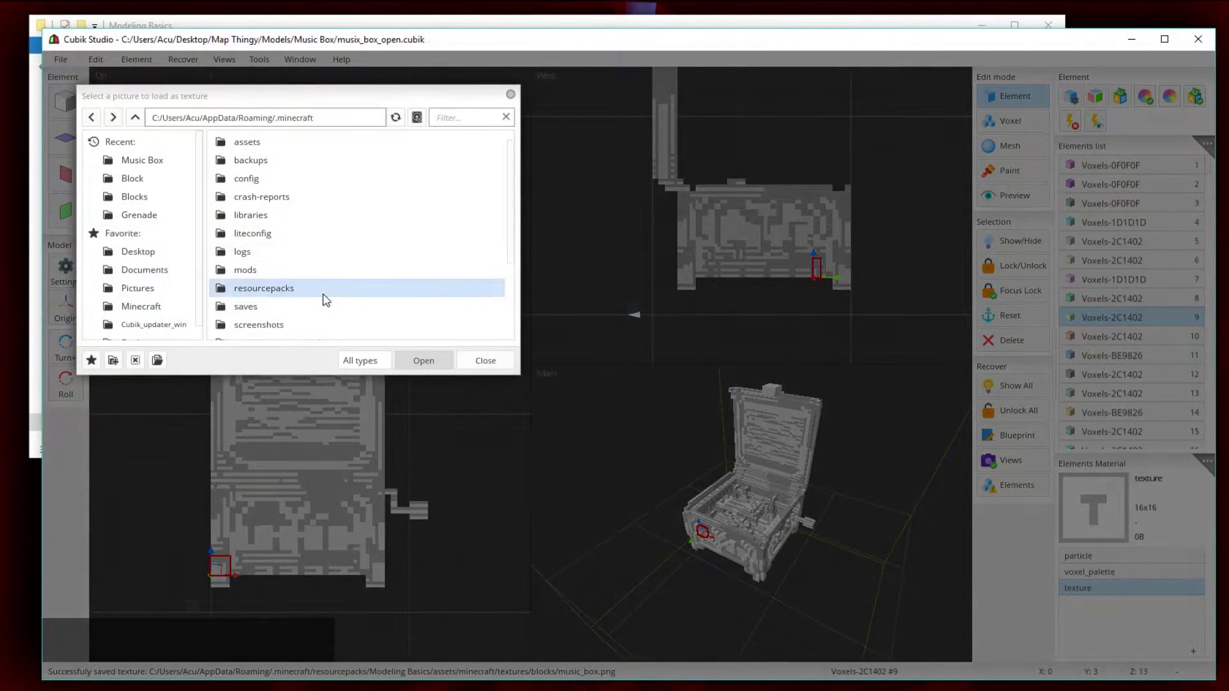
pyautogui.doubleClick(324, 291)
pyautogui.scroll(-1, 326, 294)
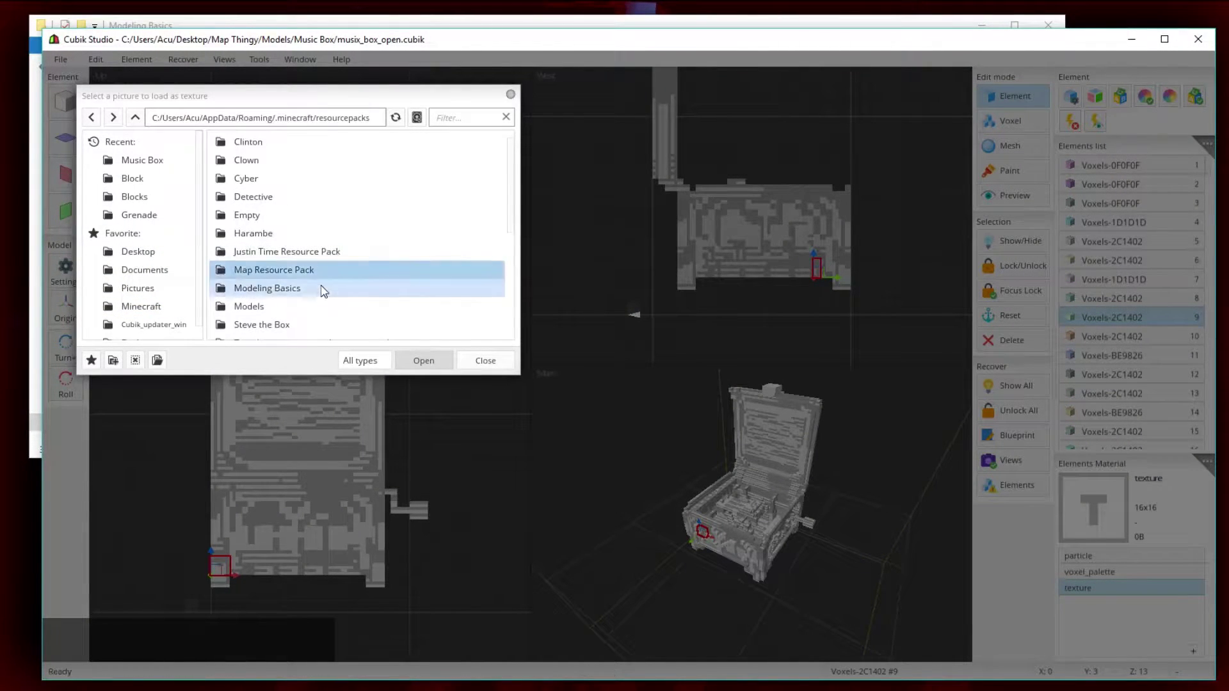
pyautogui.click(321, 286)
pyautogui.press('Return')
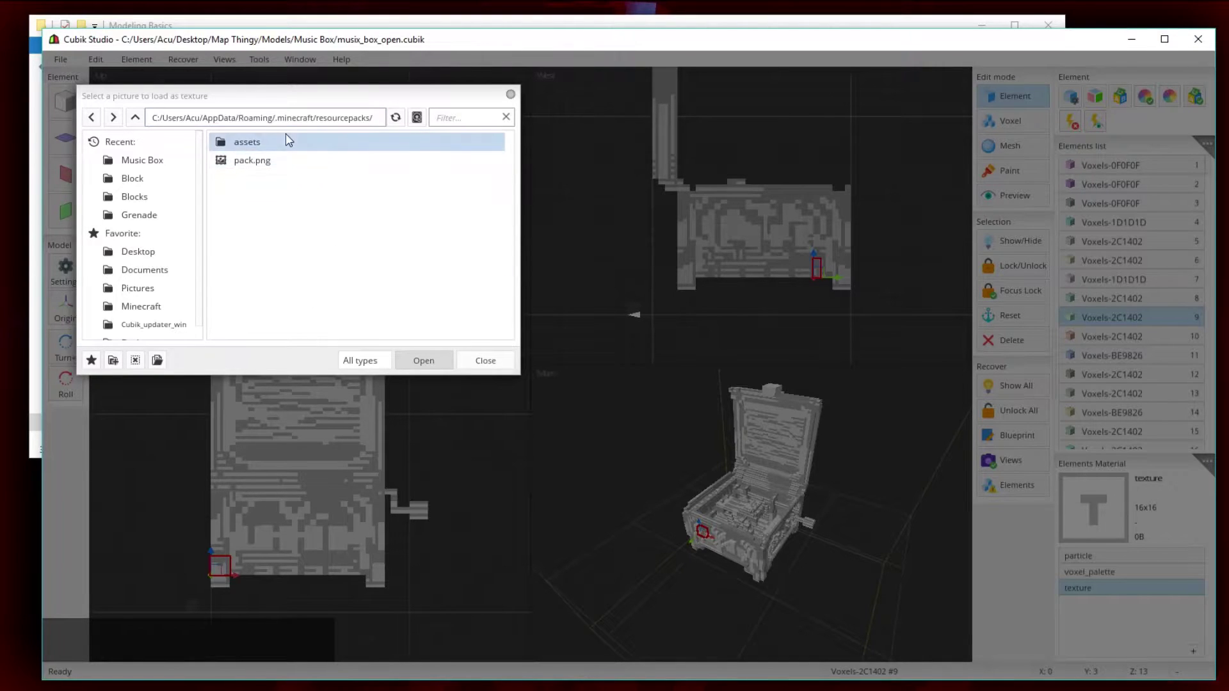
# Step: Load the music_box image from assets/minecraft/textures/blocks into the texture material
pyautogui.doubleClick(285, 142)
pyautogui.doubleClick(287, 140)
pyautogui.doubleClick(288, 176)
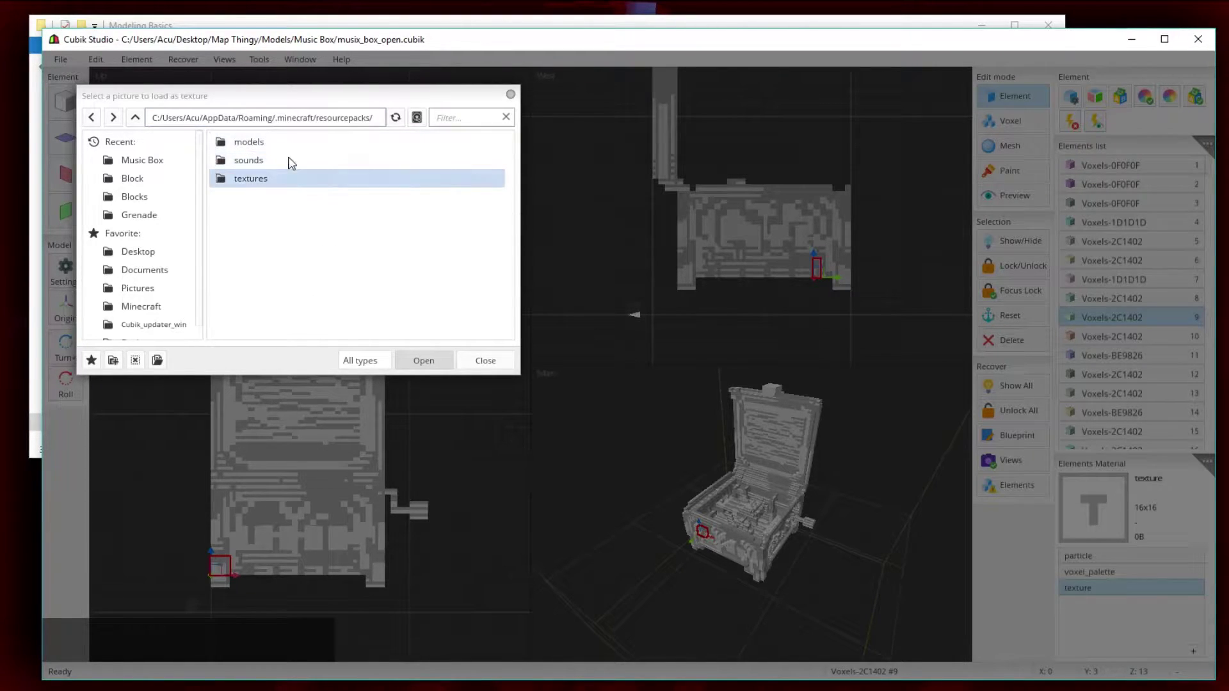
pyautogui.doubleClick(294, 149)
pyautogui.doubleClick(294, 144)
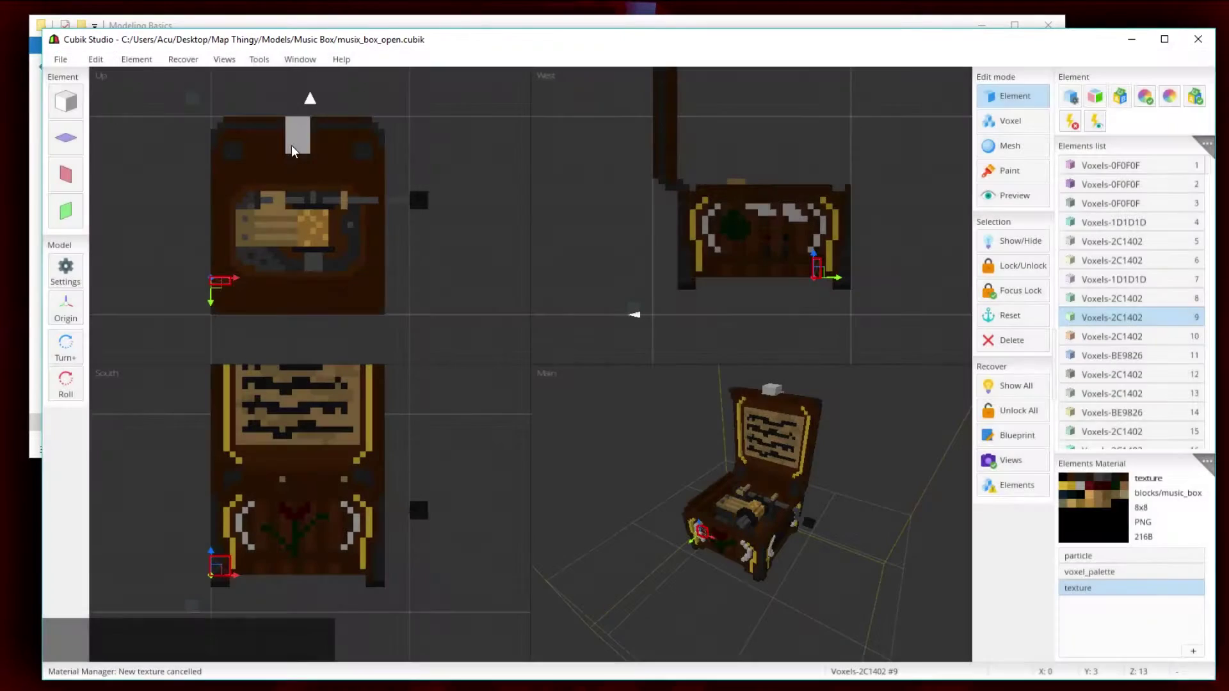
# Step: Load the music_box image from the blocks folder into the particle material, and reselect the texture material
pyautogui.doubleClick(1147, 557)
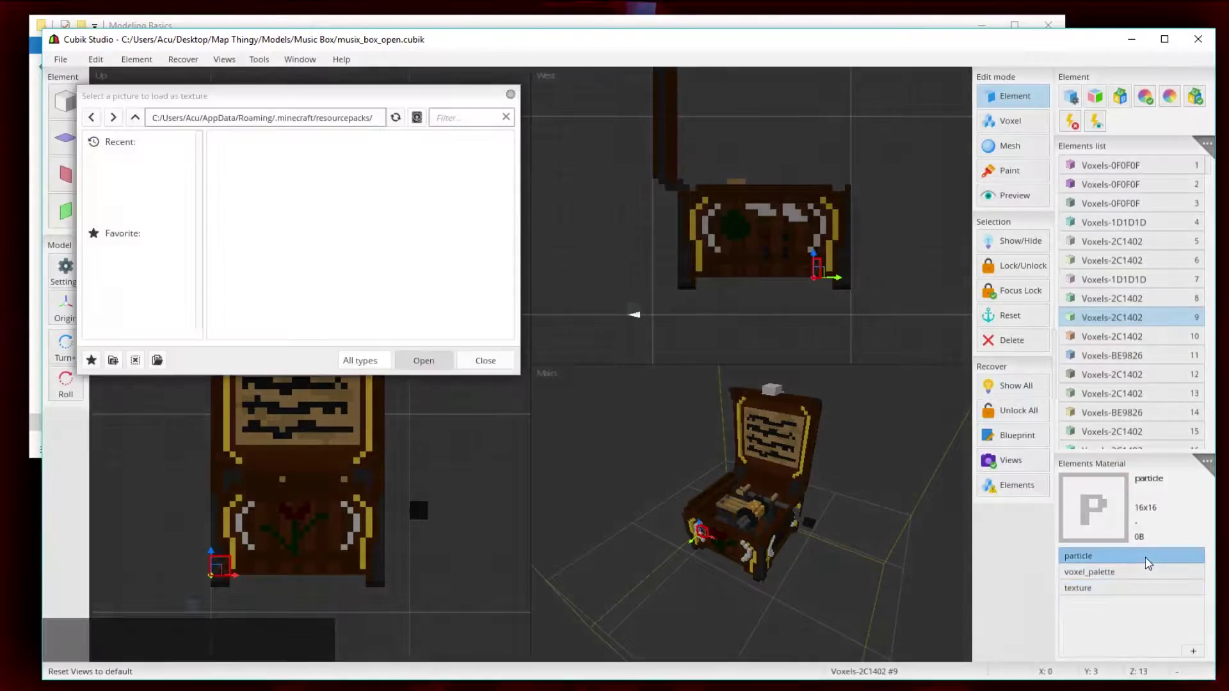
pyautogui.doubleClick(295, 143)
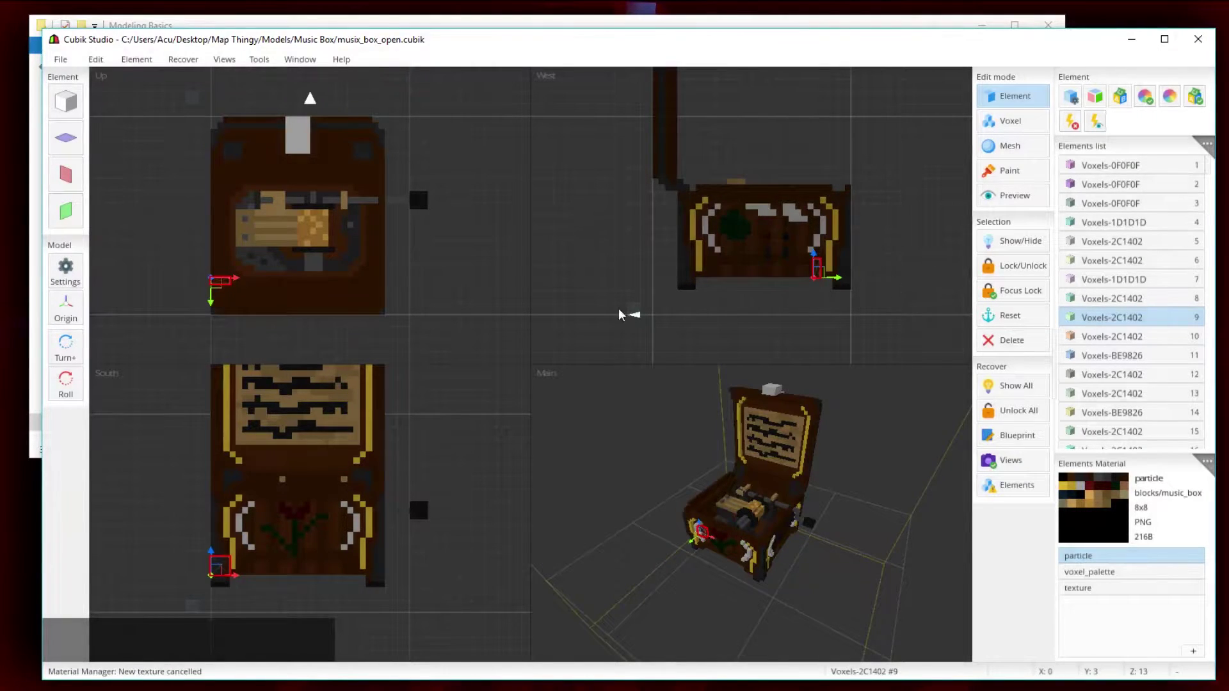
pyautogui.moveTo(1125, 573); pyautogui.dragTo(1125, 594)
pyautogui.click(1126, 589)
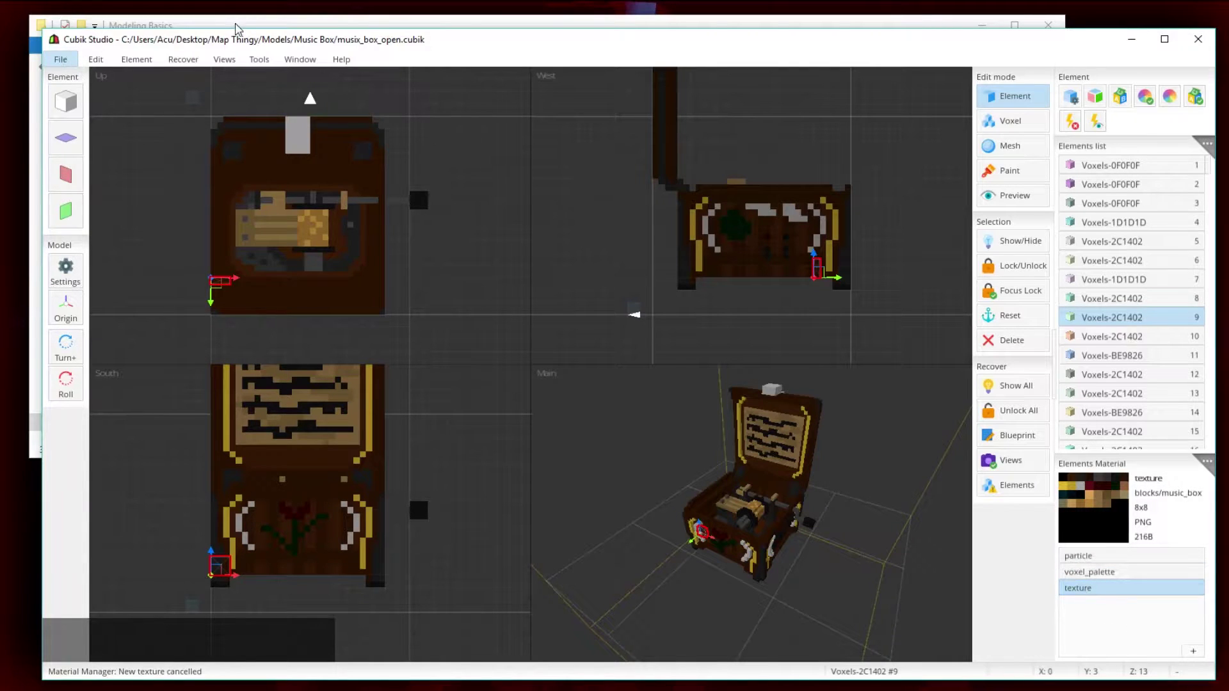
# Step: Start exporting the model and browse to Modeling Basics/assets/minecraft/models/block in the .minecraft/resourcepacks folder
pyautogui.click(64, 59)
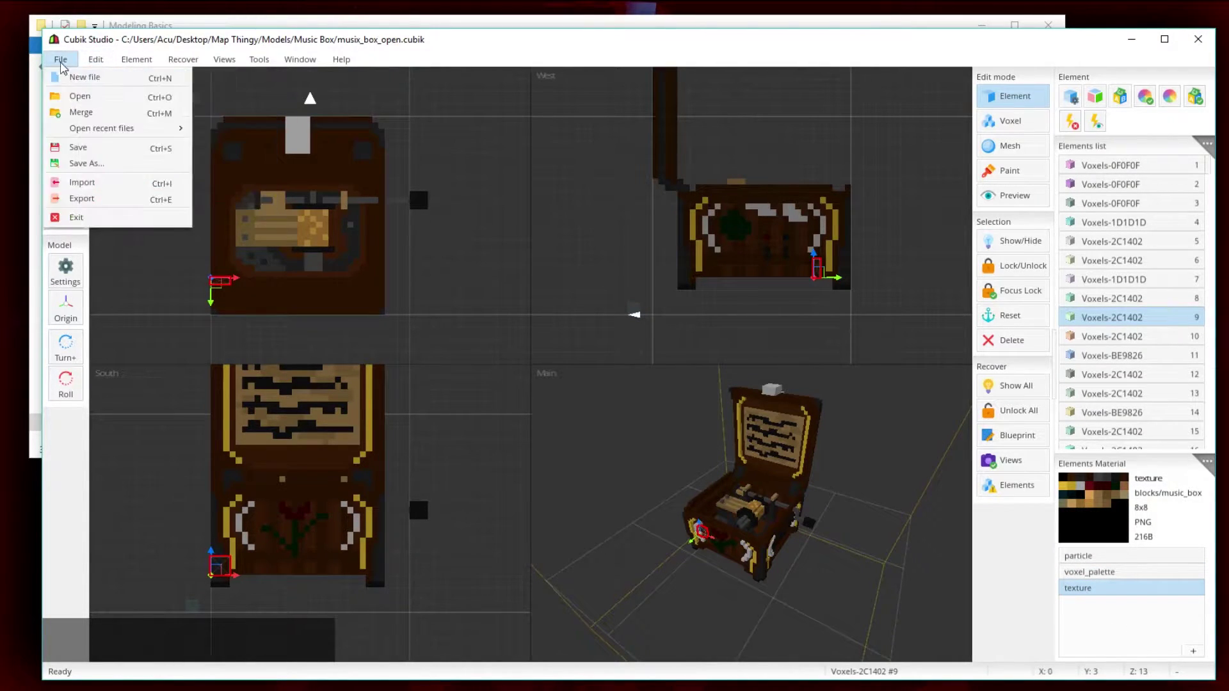
pyautogui.click(99, 204)
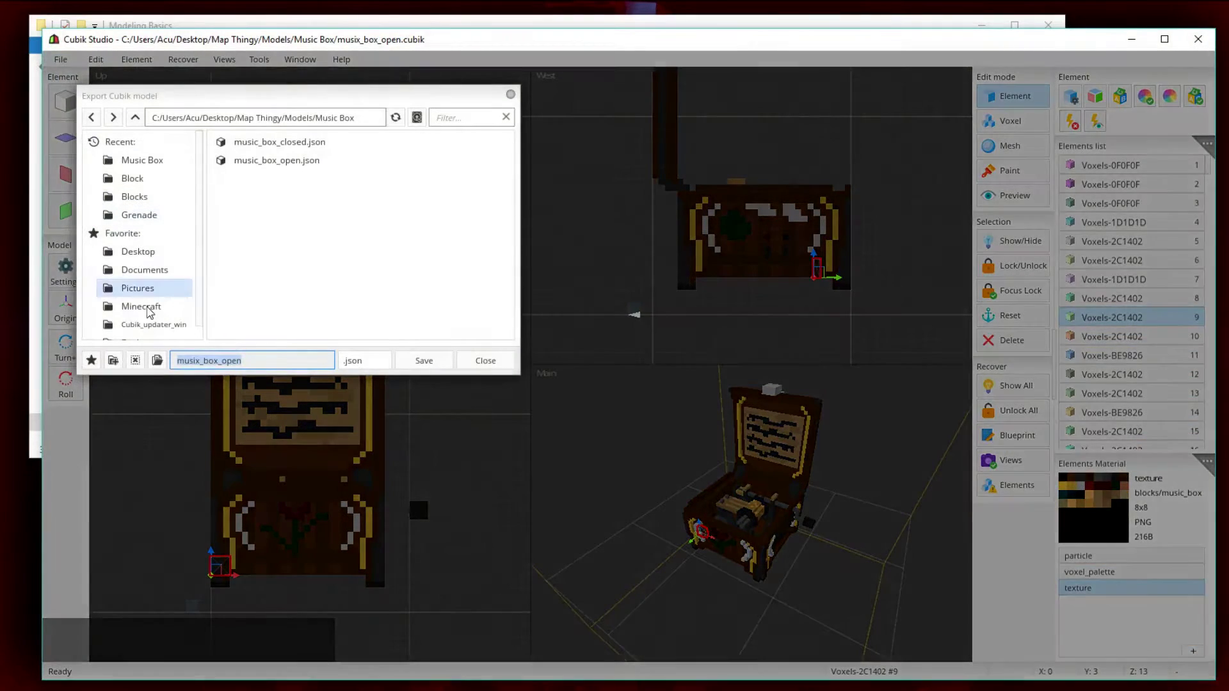
pyautogui.click(163, 304)
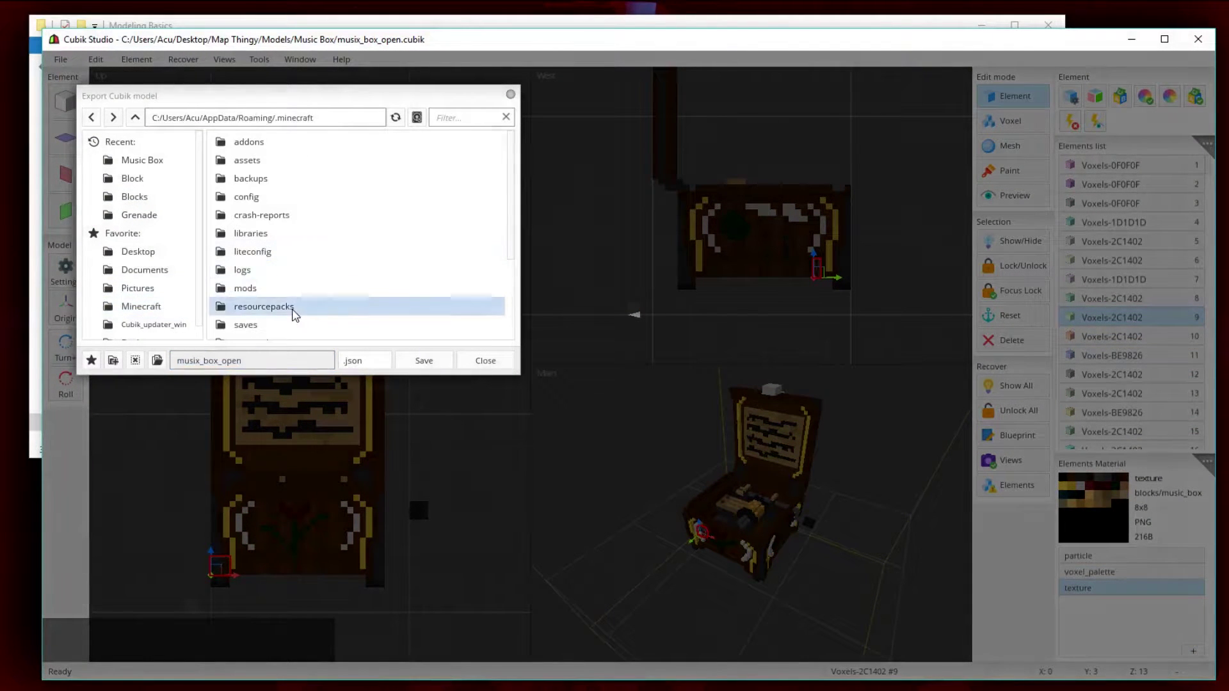
pyautogui.doubleClick(293, 311)
pyautogui.doubleClick(284, 311)
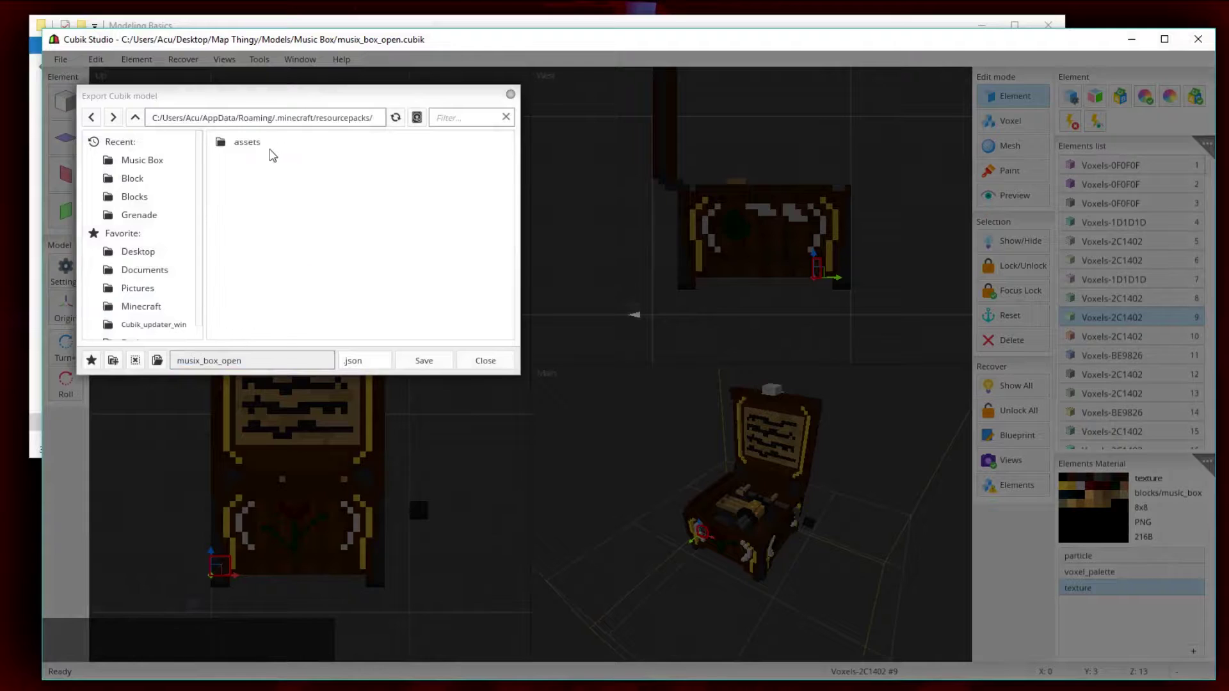
pyautogui.doubleClick(273, 144)
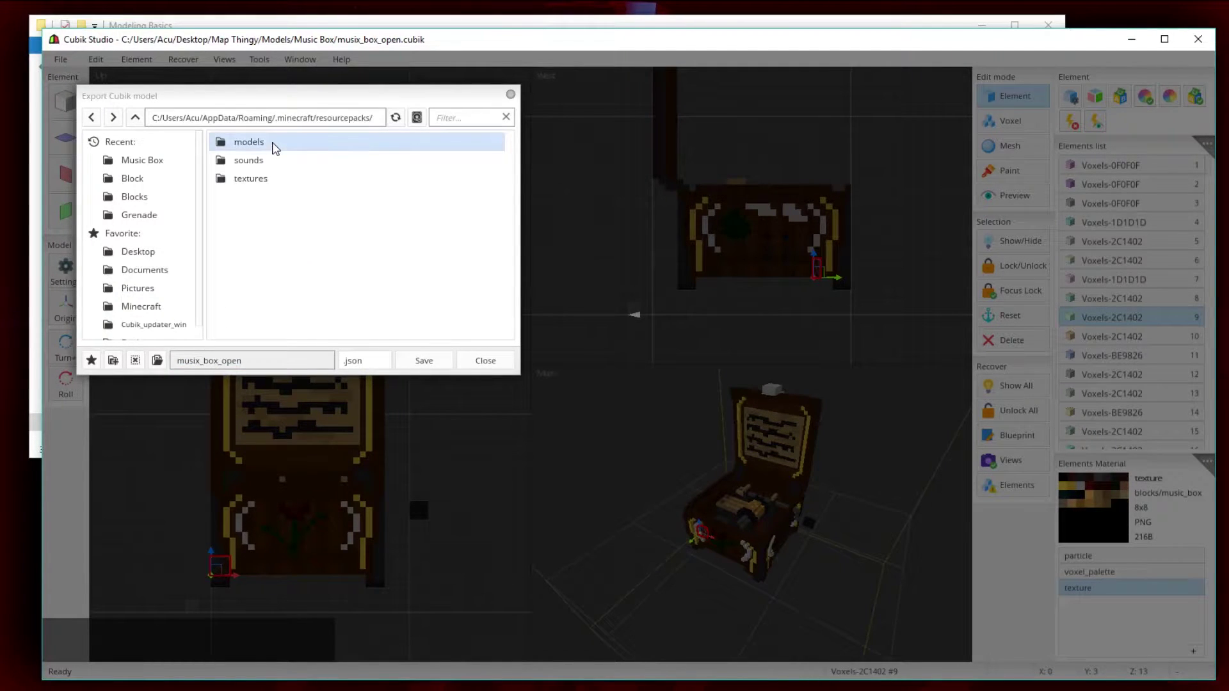
pyautogui.doubleClick(276, 147)
pyautogui.doubleClick(272, 143)
# Step: Export the model as glass.json in the block folder, and quit Cubik Studio with the changes to the model saved
pyautogui.doubleClick(246, 357)
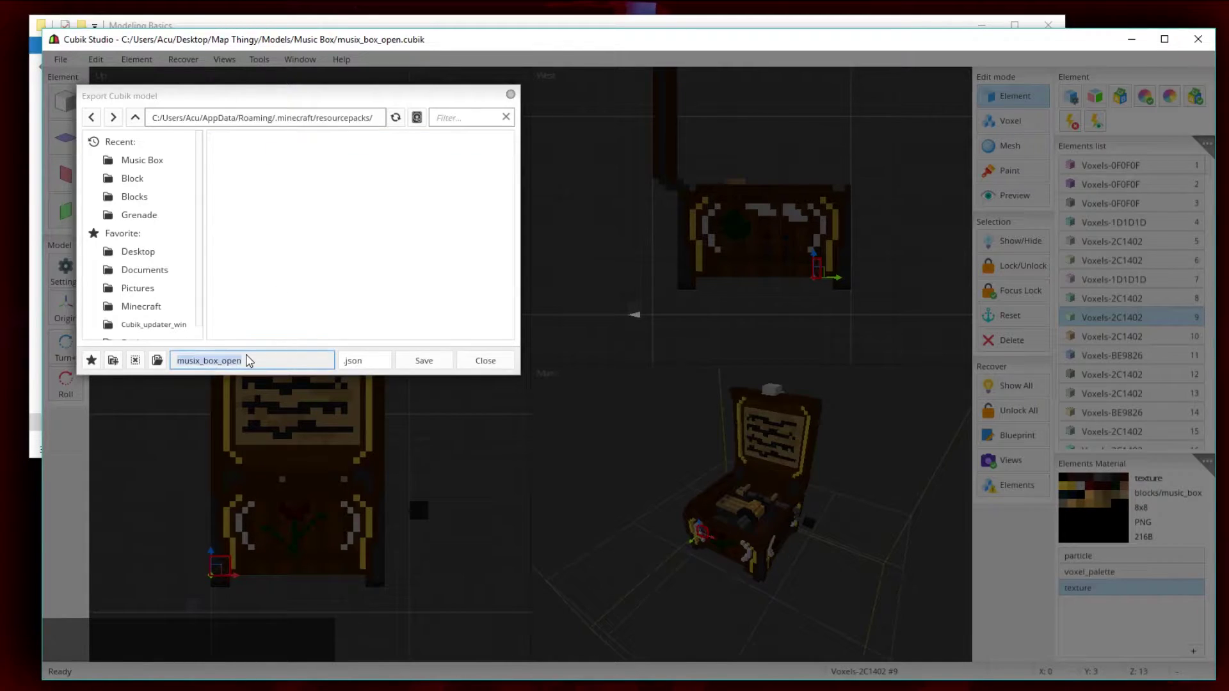
pyautogui.write('gla')
pyautogui.write('ss')
pyautogui.click(422, 361)
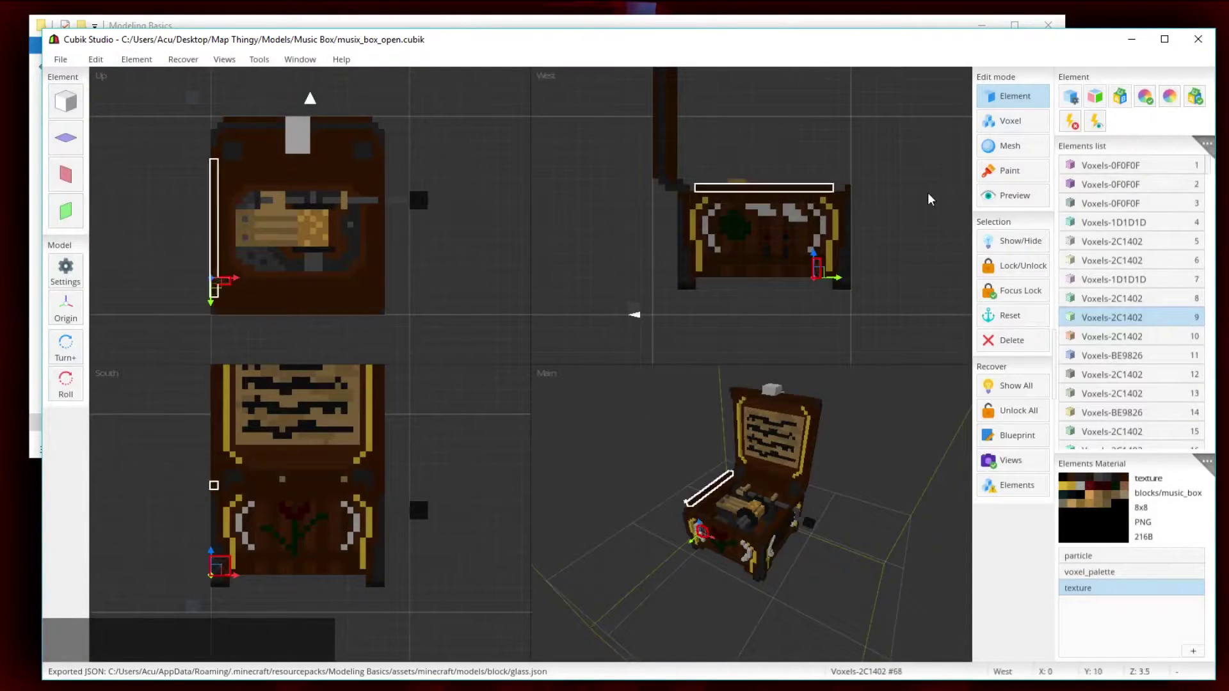
pyautogui.click(1198, 39)
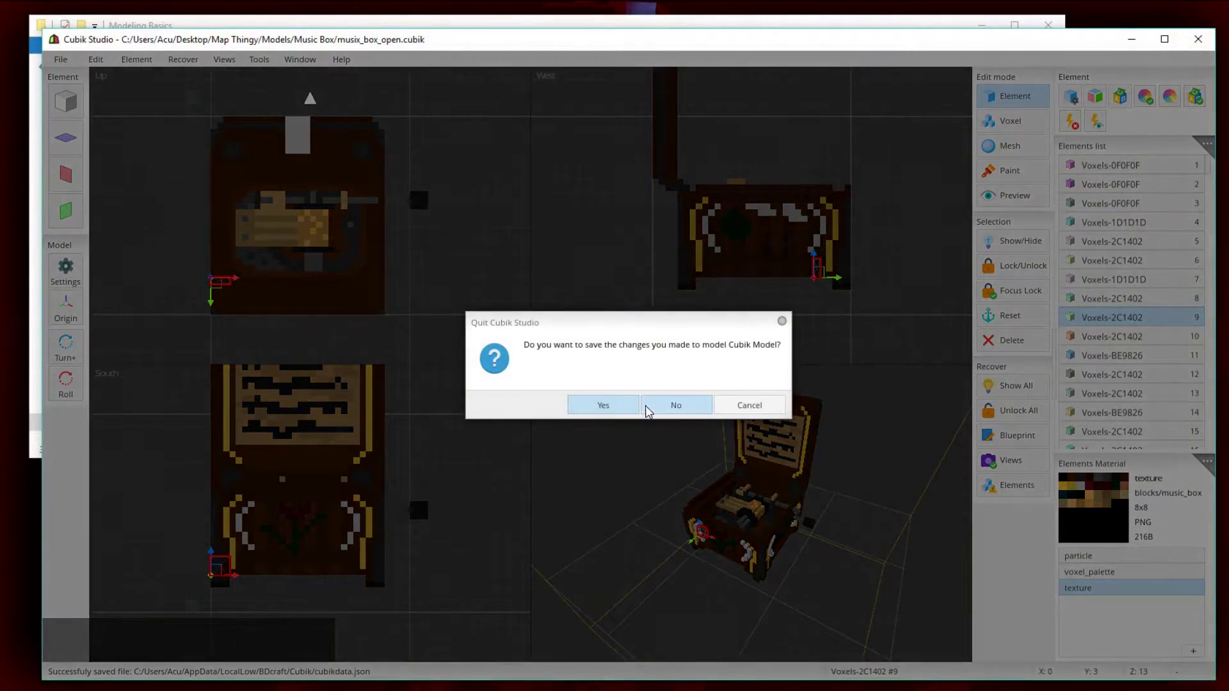
pyautogui.click(604, 405)
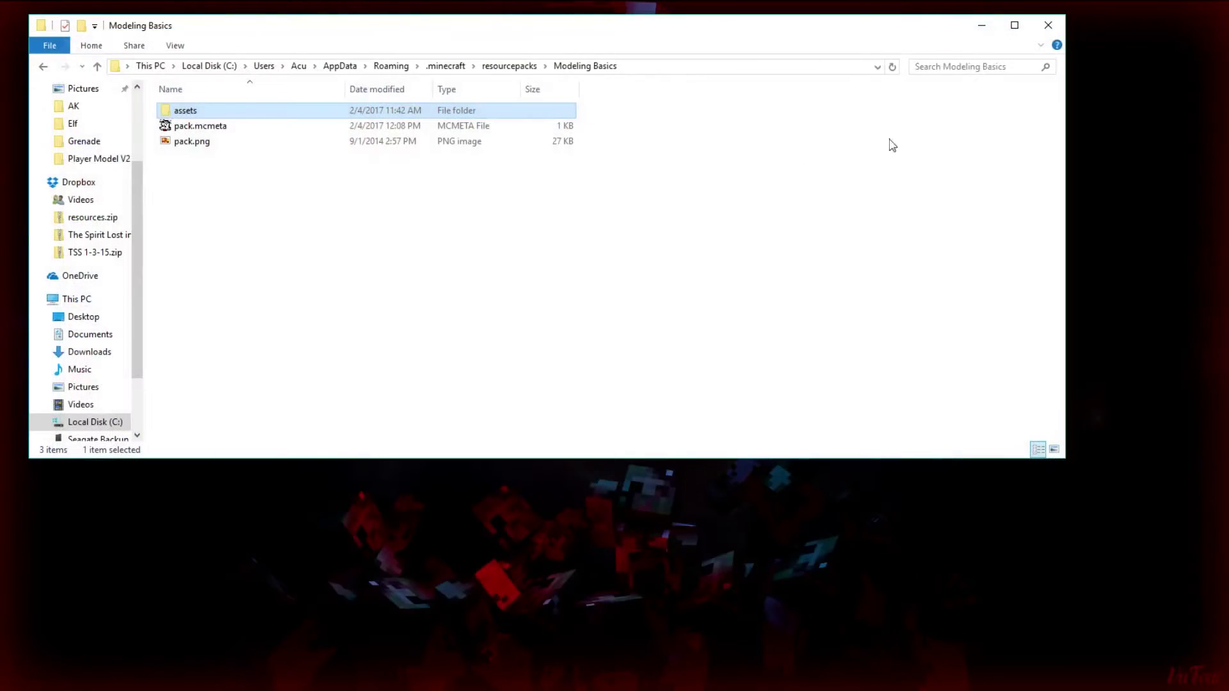
# Step: Look through the Modeling Basics pack's assets/minecraft/models folder in File Explorer for the exported model
pyautogui.doubleClick(406, 110)
pyautogui.doubleClick(335, 112)
pyautogui.doubleClick(333, 114)
pyautogui.doubleClick(331, 113)
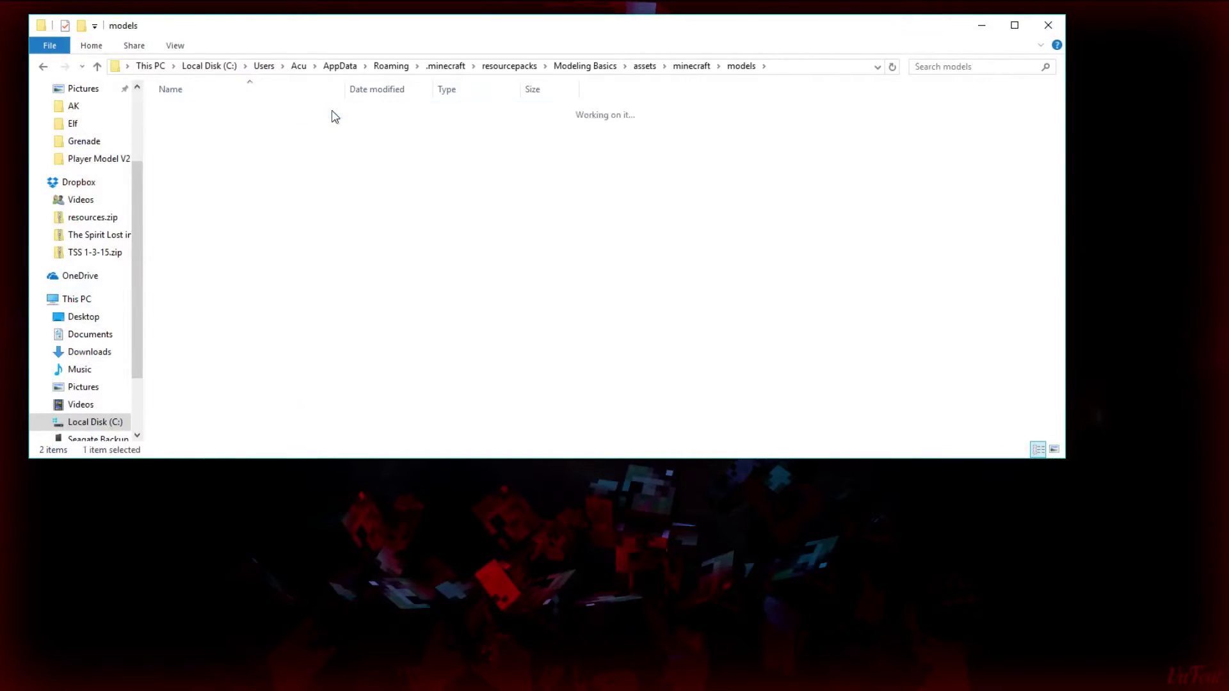
pyautogui.click(320, 111)
# Step: Go to the pack's textures/blocks folder, view music_box.png in the photo viewer, and close the image
pyautogui.click(644, 65)
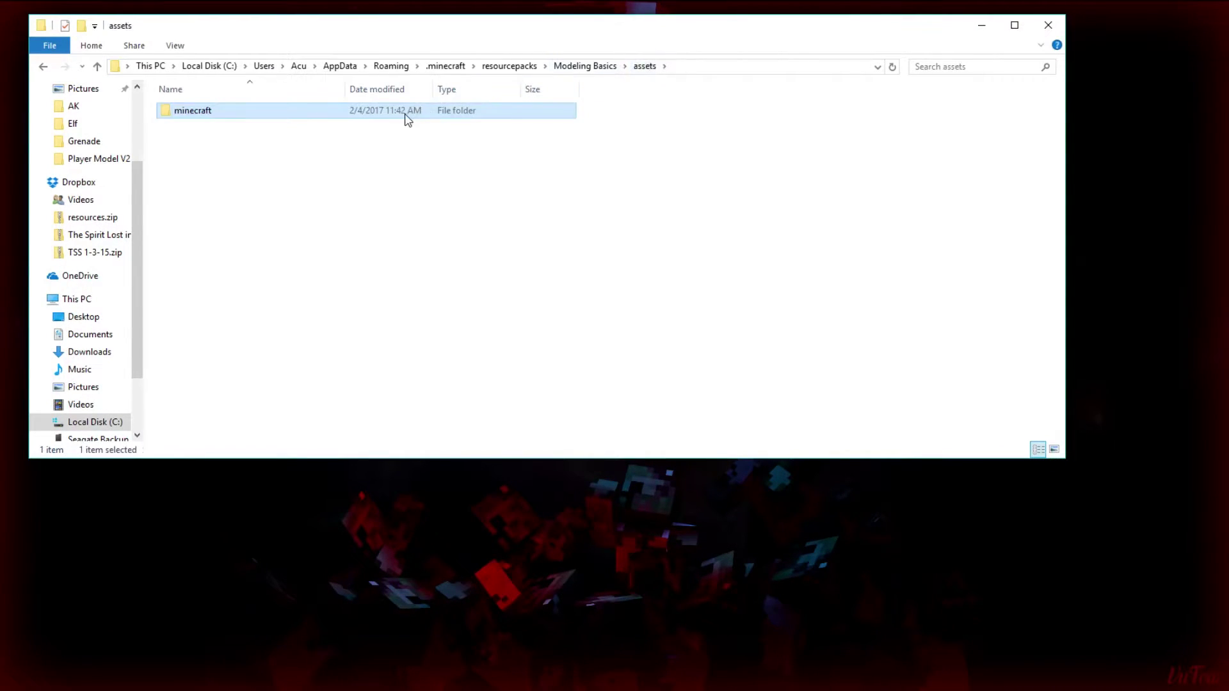
pyautogui.doubleClick(406, 114)
pyautogui.doubleClick(413, 141)
pyautogui.doubleClick(377, 110)
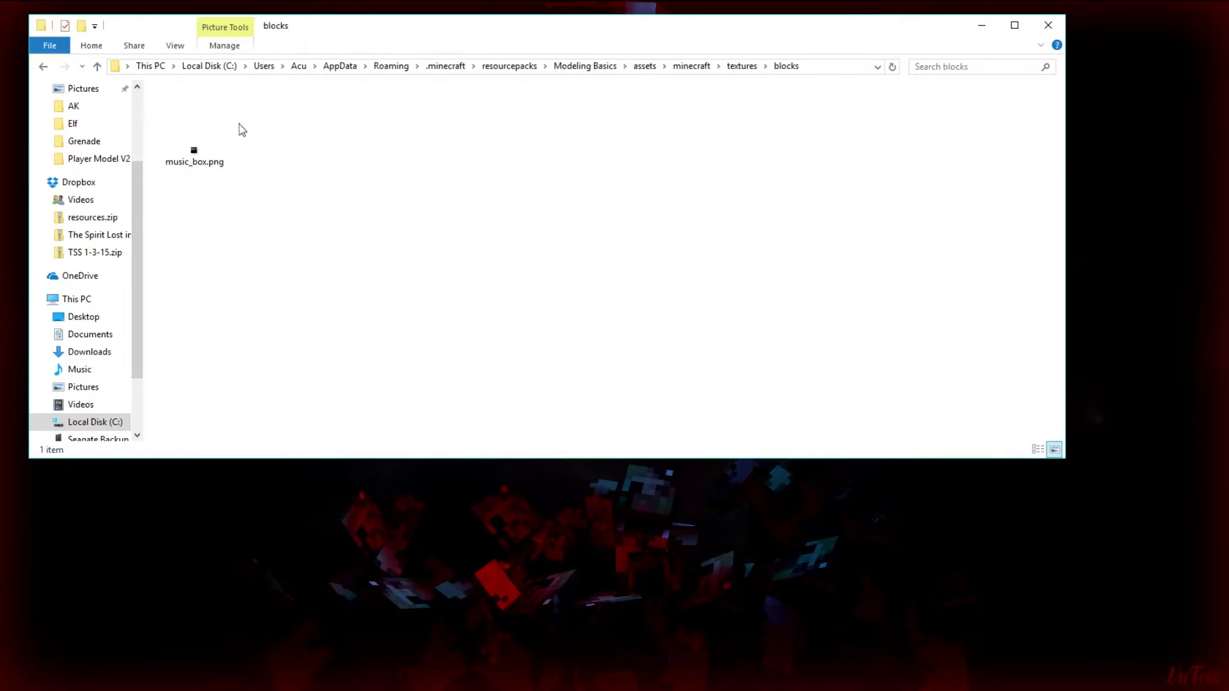
pyautogui.doubleClick(168, 126)
pyautogui.scroll(5, 624, 396)
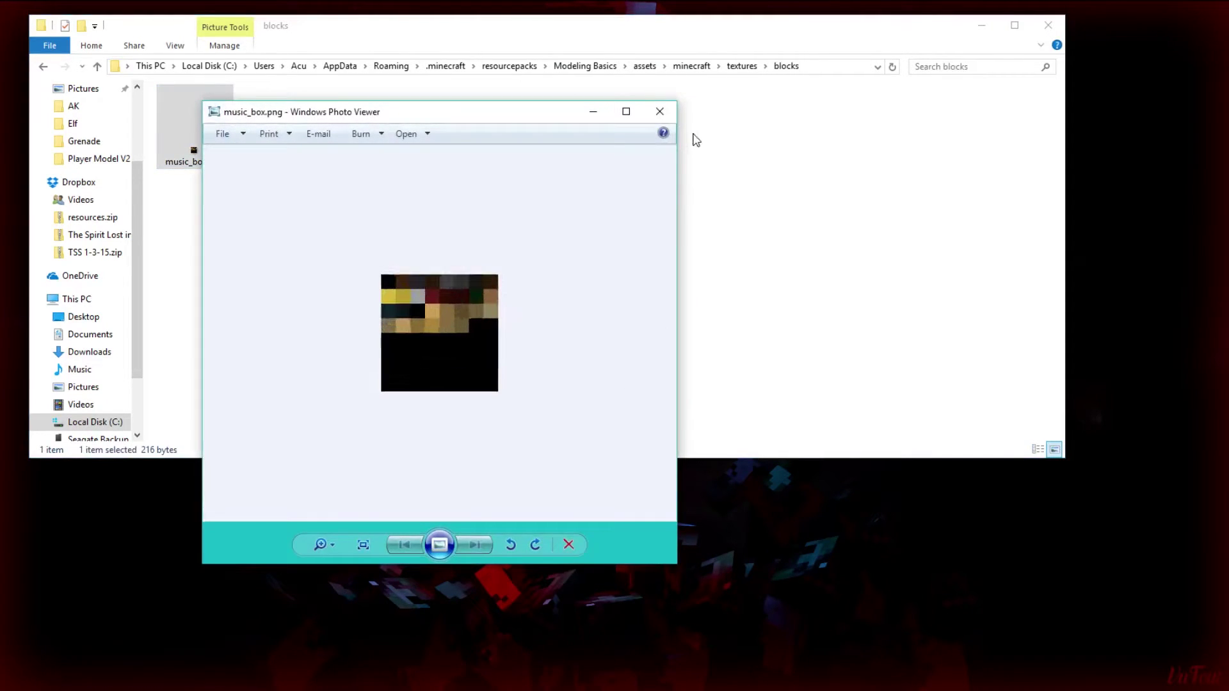
pyautogui.click(660, 111)
# Step: Switch to Minecraft, check in the options whether the Modeling Basics resource pack is selected, and return to the title screen
pyautogui.hotkey('alt', 'Tab')
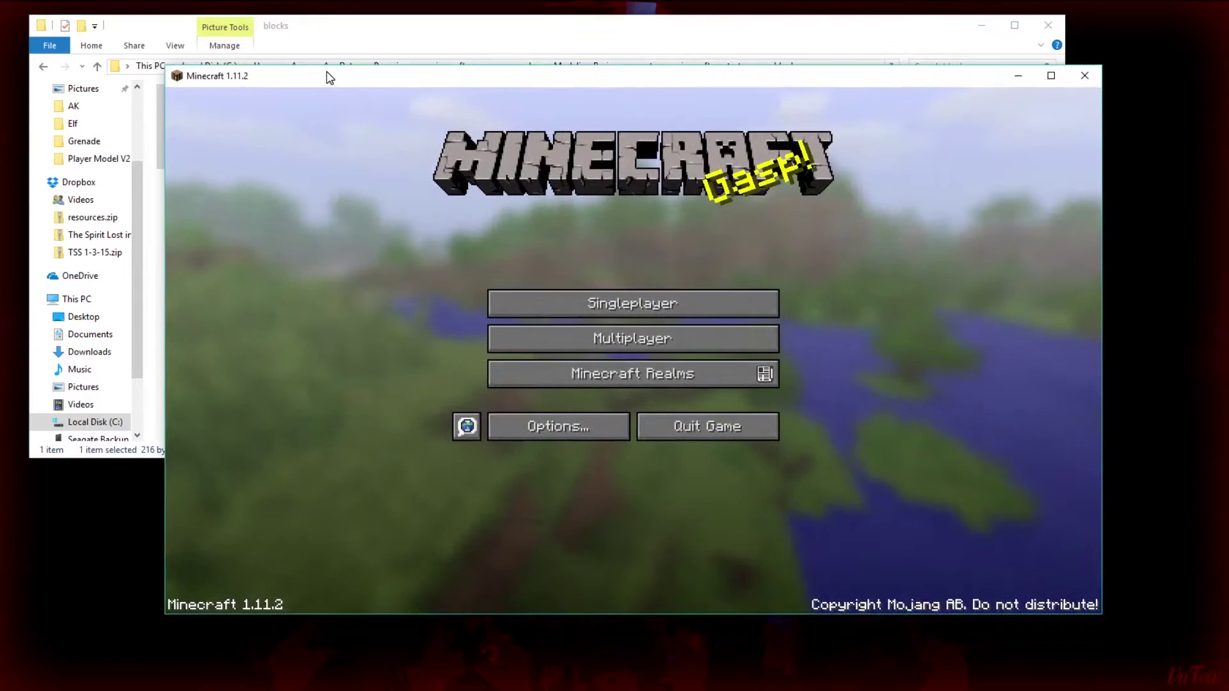
pyautogui.click(558, 423)
pyautogui.click(523, 357)
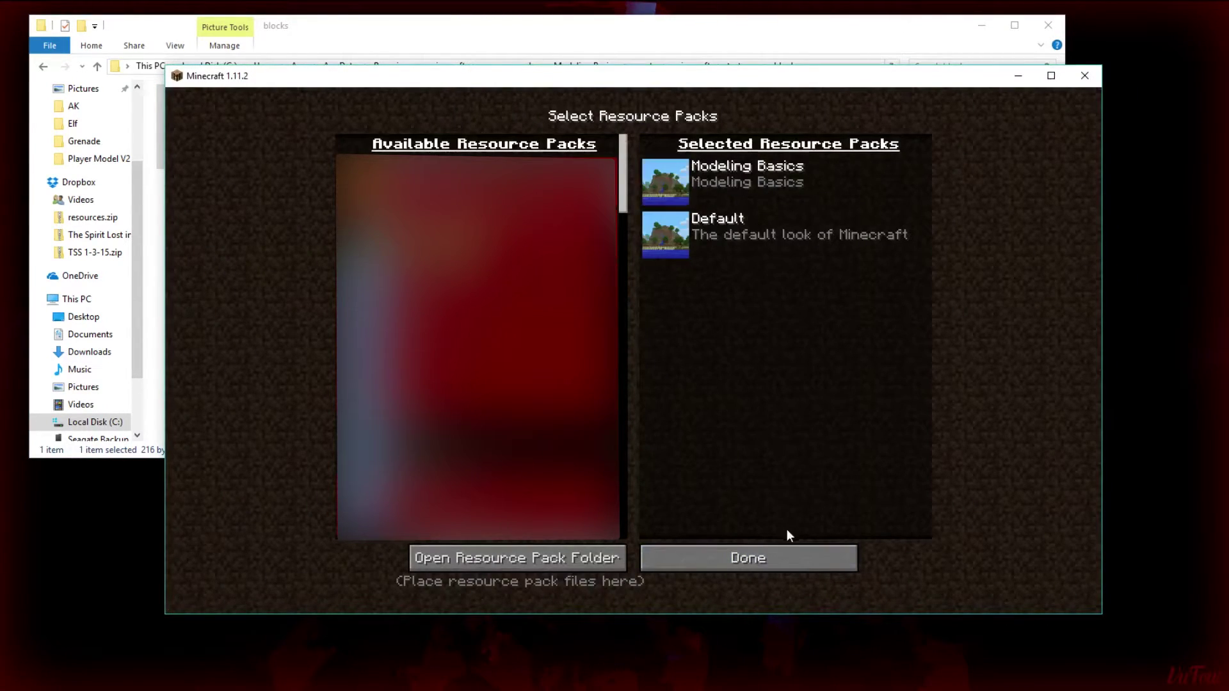
pyautogui.click(788, 555)
pyautogui.click(698, 435)
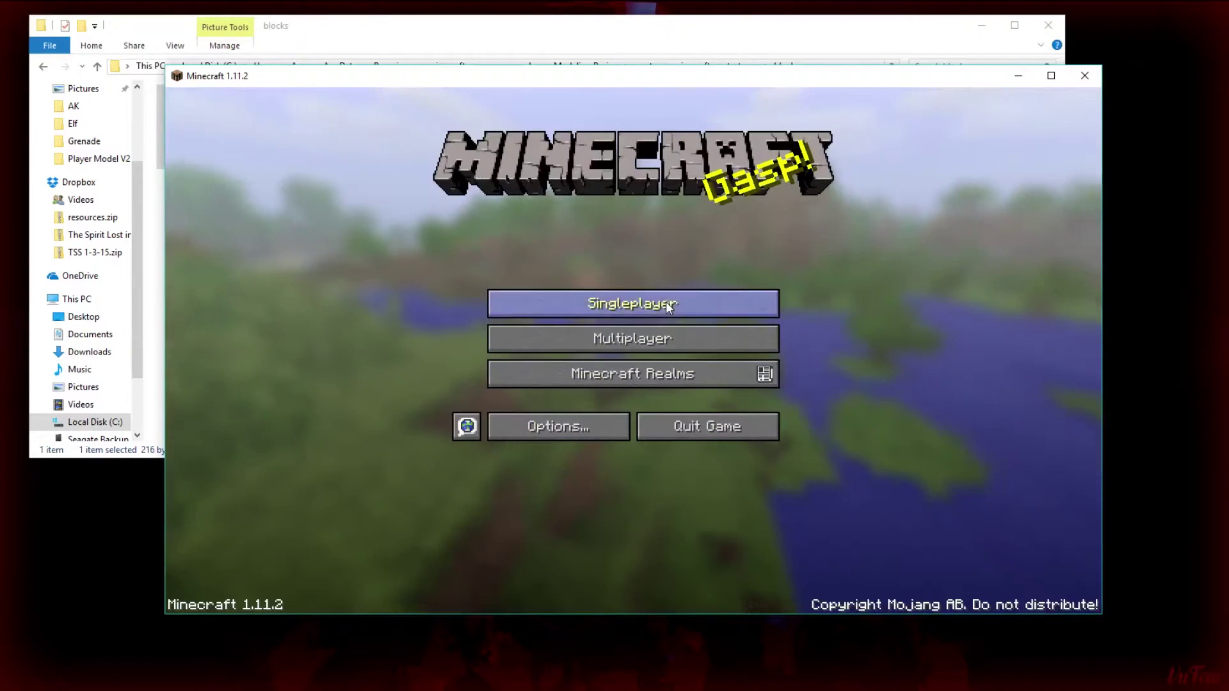
# Step: Load the first world in the singleplayer list and hold the glass block from the first hotbar slot
pyautogui.click(667, 306)
pyautogui.doubleClick(639, 174)
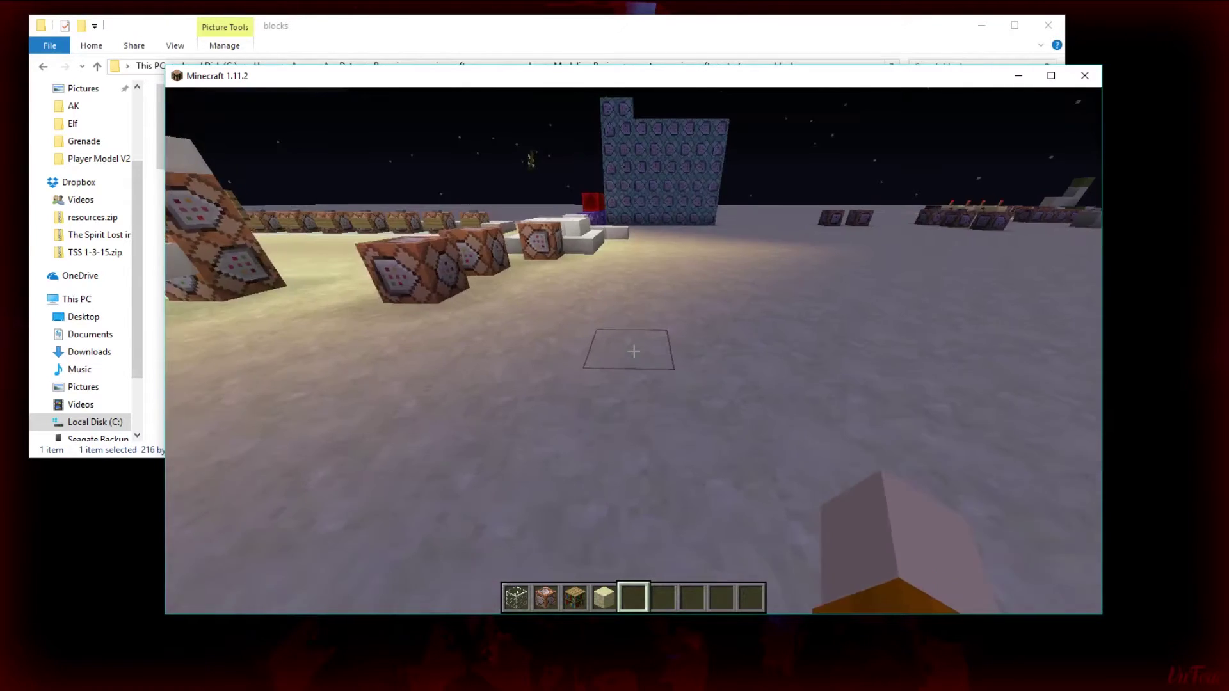
pyautogui.press('1')
# Step: Pause the world, check the selected resource packs in the game options, and return to the world
pyautogui.press('Escape')
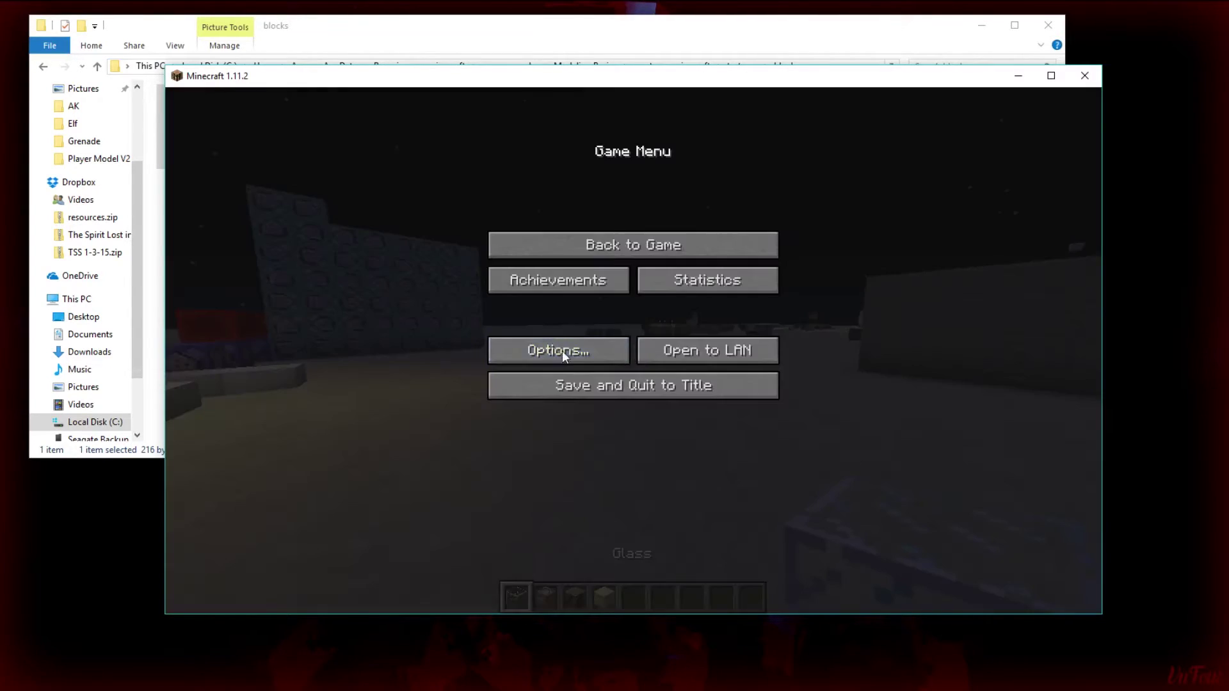
pyautogui.click(562, 351)
pyautogui.click(564, 353)
pyautogui.moveTo(645, 186)
pyautogui.click(738, 558)
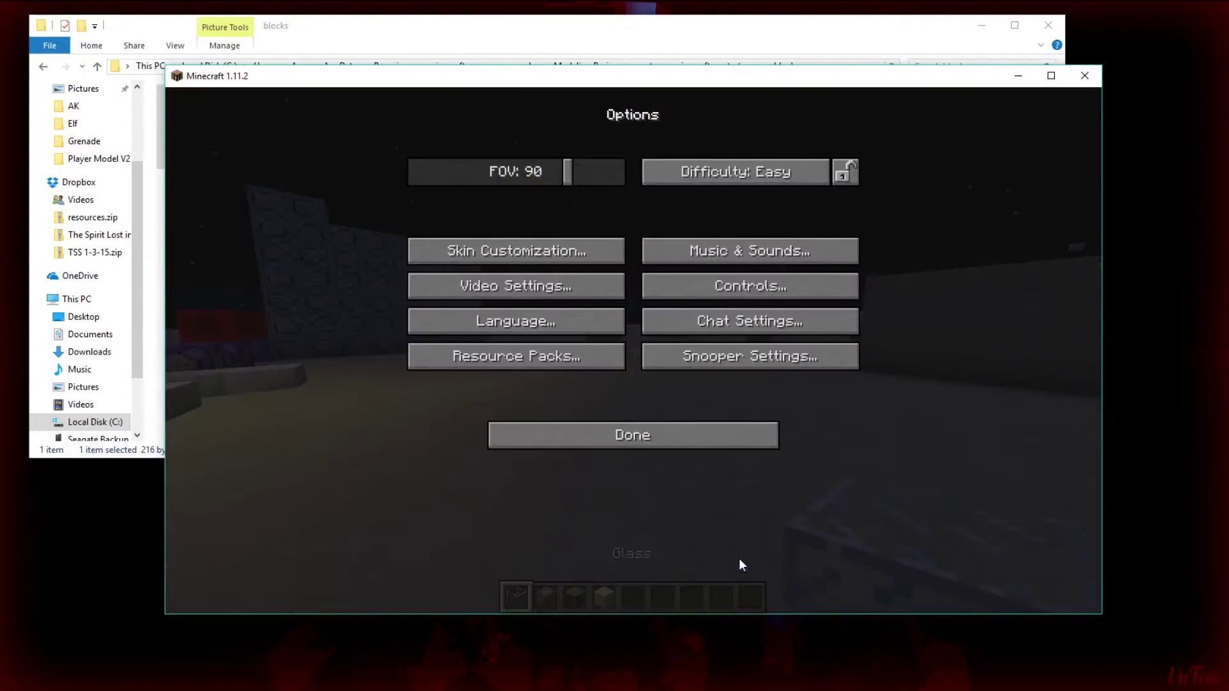
pyautogui.press('Escape')
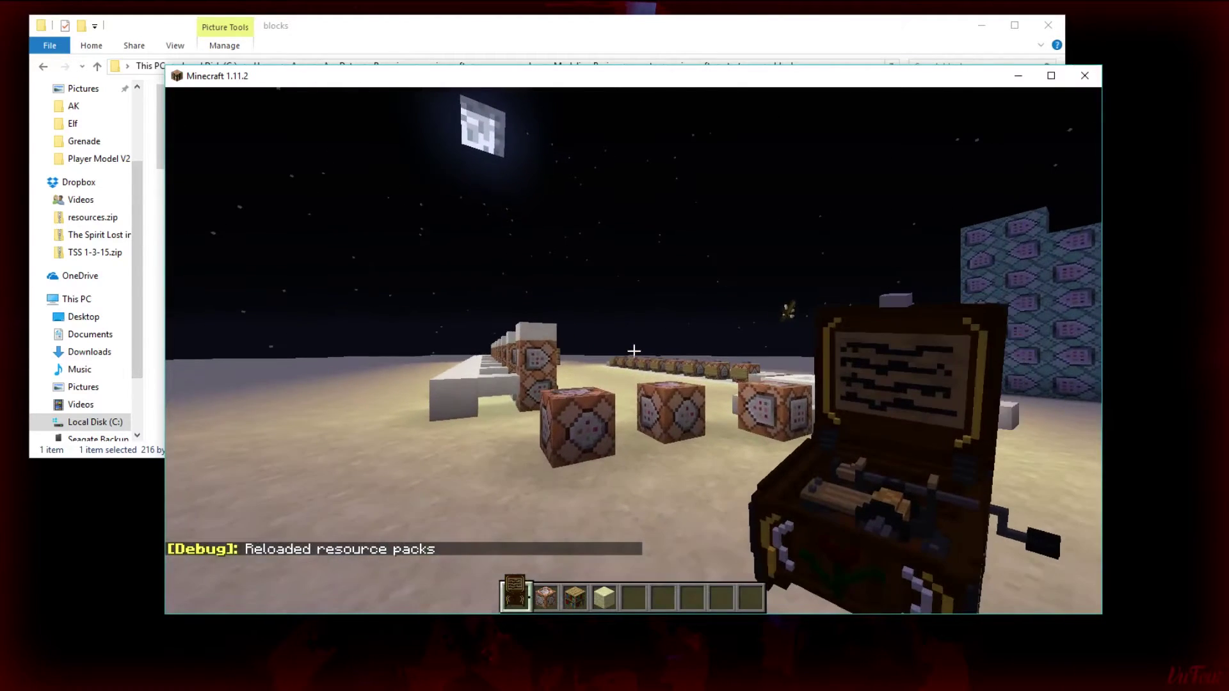
# Step: Walk around the world to examine the music box model held in the hand
pyautogui.press('w')
pyautogui.press('w')
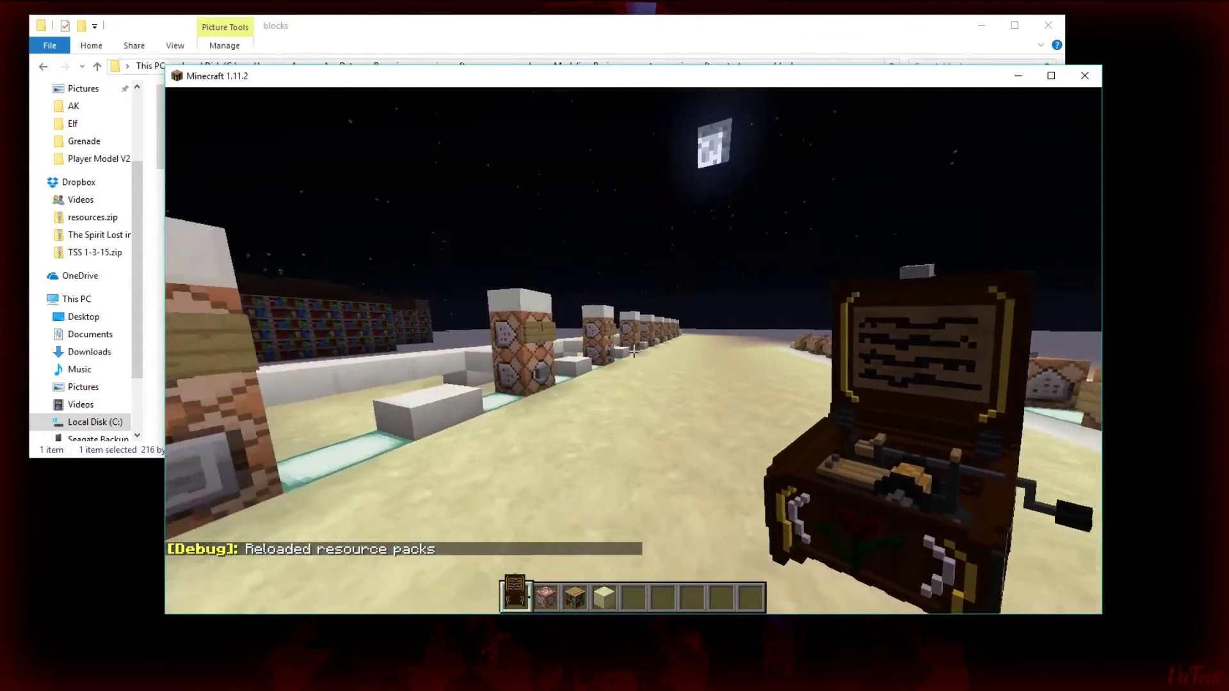
pyautogui.press('d')
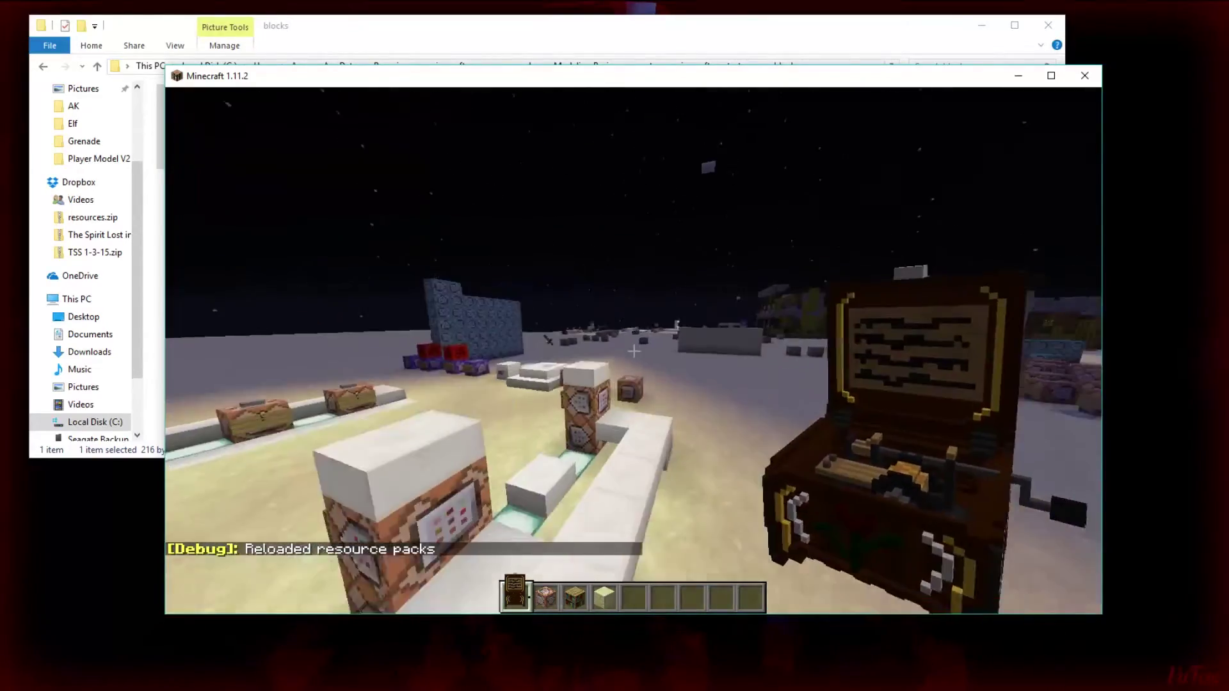
pyautogui.press('1')
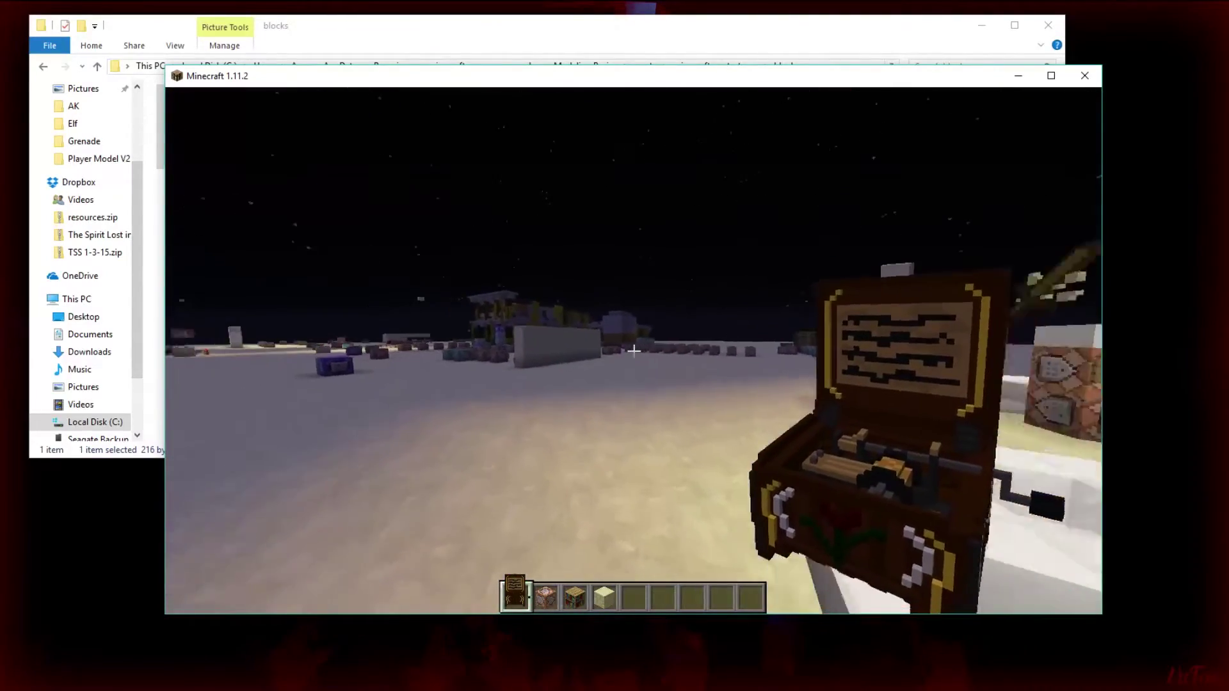
pyautogui.hotkey('F3', 't')
pyautogui.press('Escape')
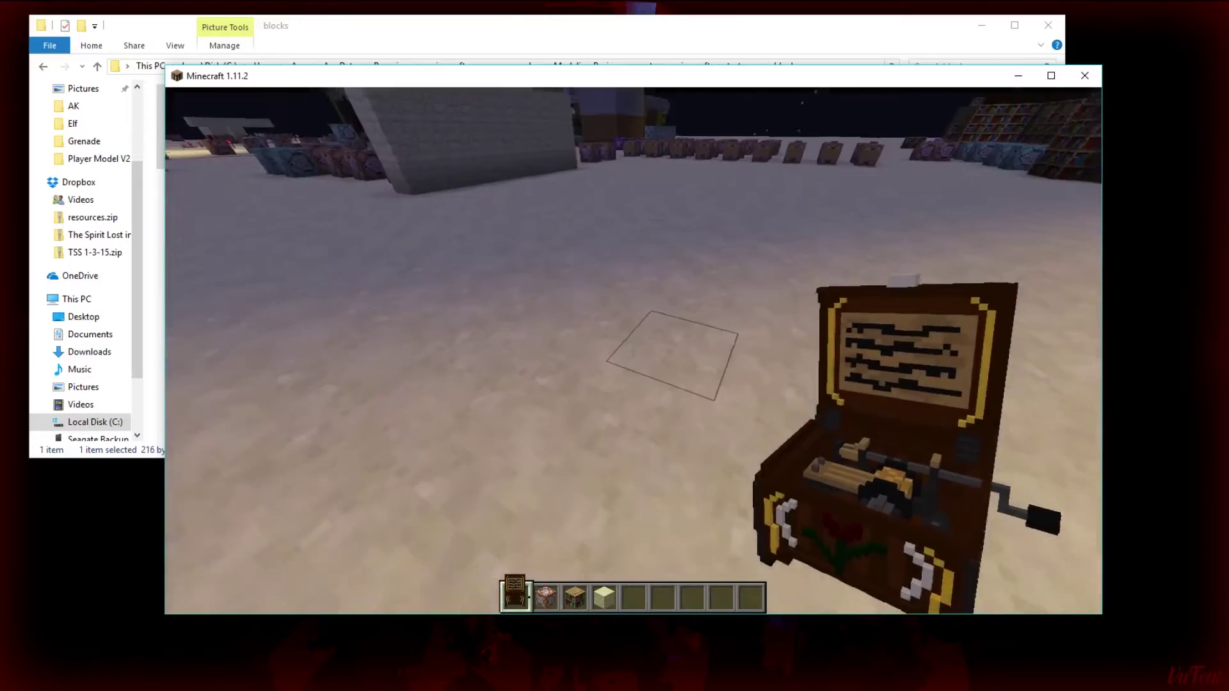
# Step: Place a music box block on the ground and move around it to examine the model from several sides
pyautogui.rightClick(633, 351)
pyautogui.press('d')
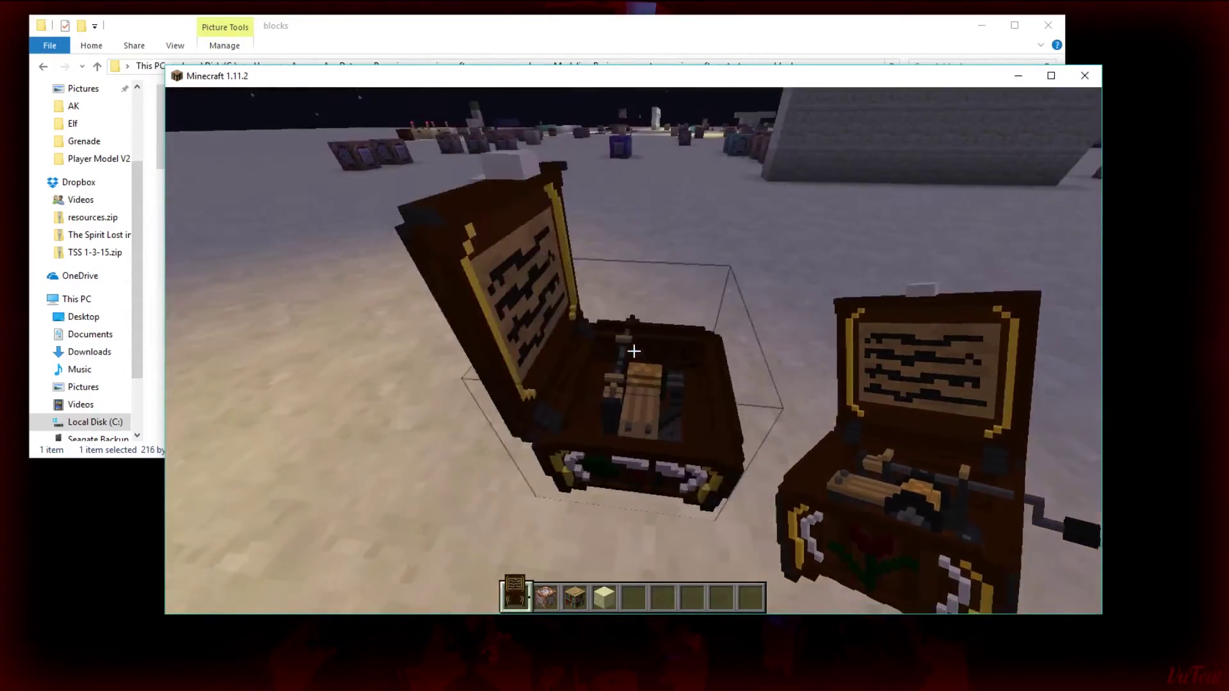
pyautogui.press('a')
pyautogui.press('c')
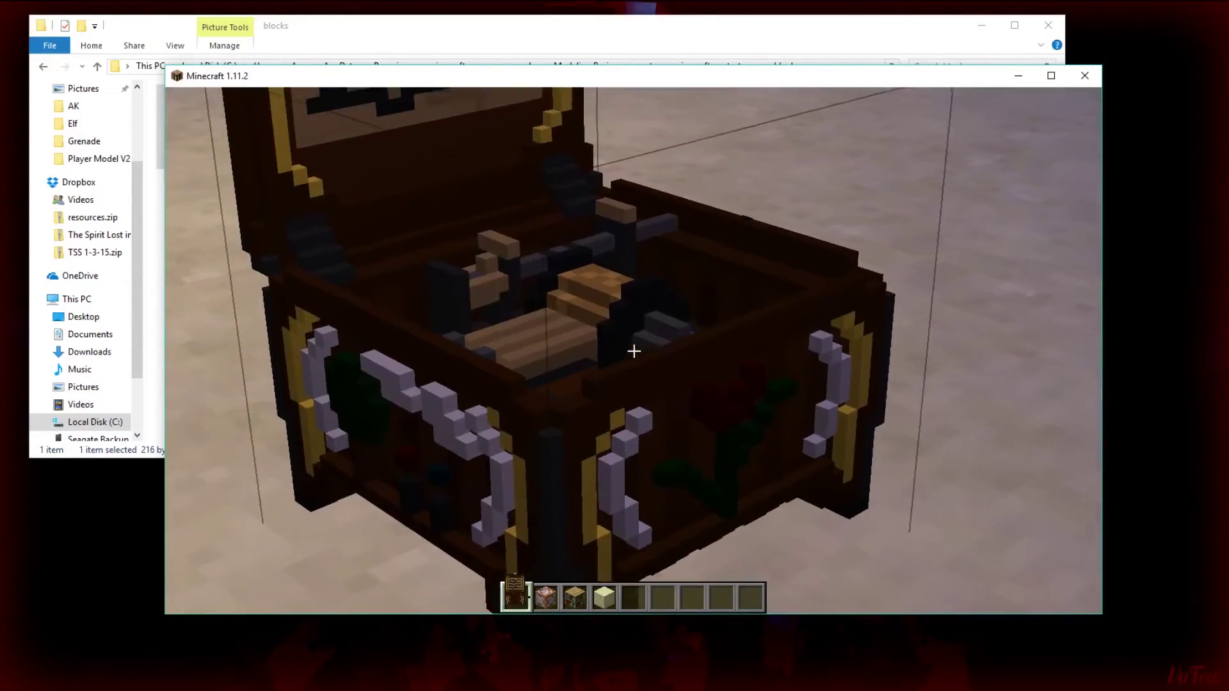
pyautogui.press('s')
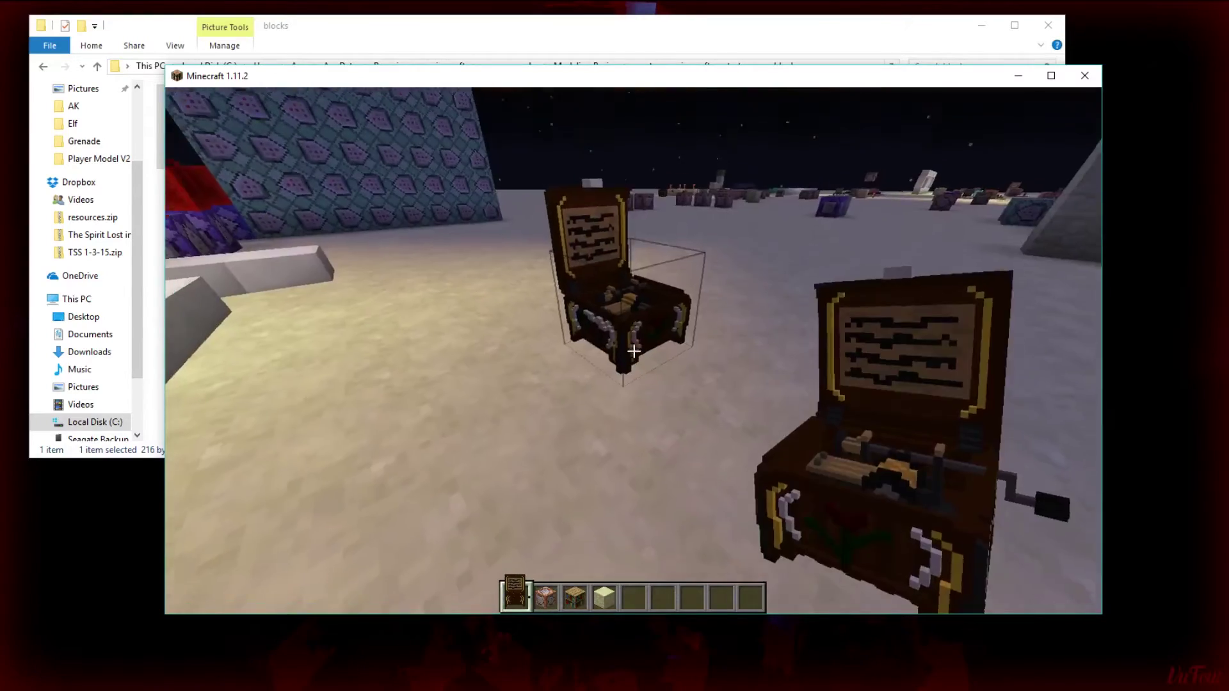
pyautogui.press('a')
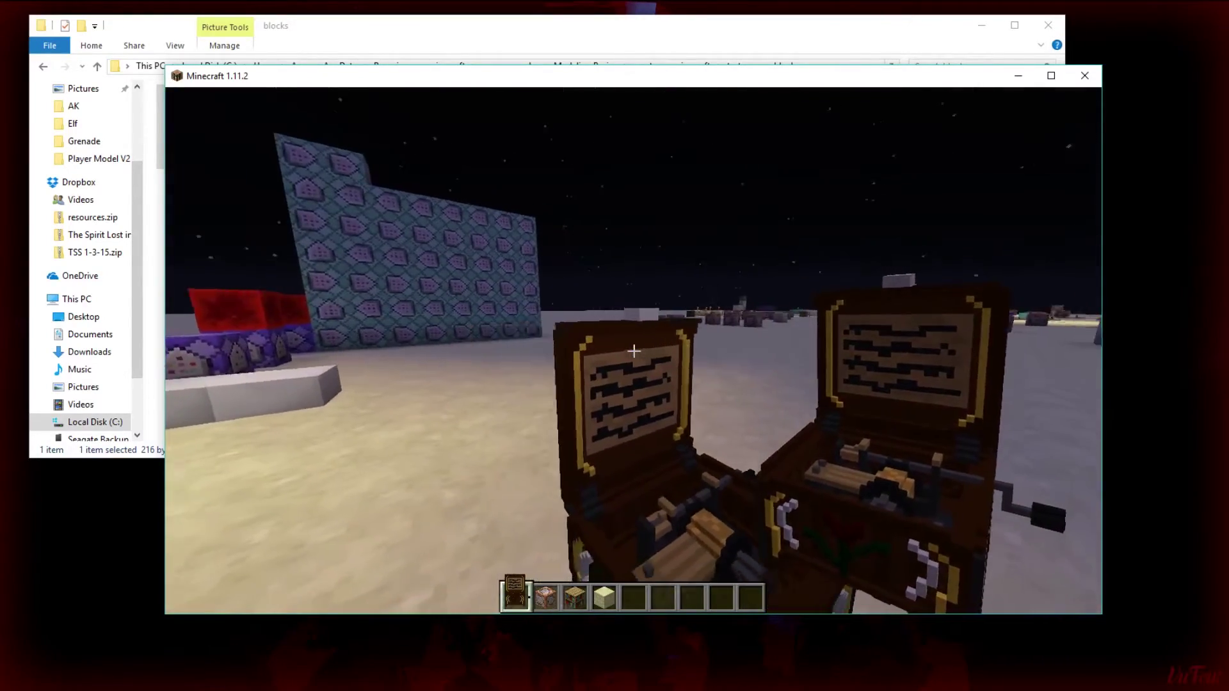
# Step: Select the empty fifth hotbar slot and examine the placed music box from its front
pyautogui.scroll(-1, 634, 351)
pyautogui.press('d')
pyautogui.scroll(-3, 634, 350)
pyautogui.press('s')
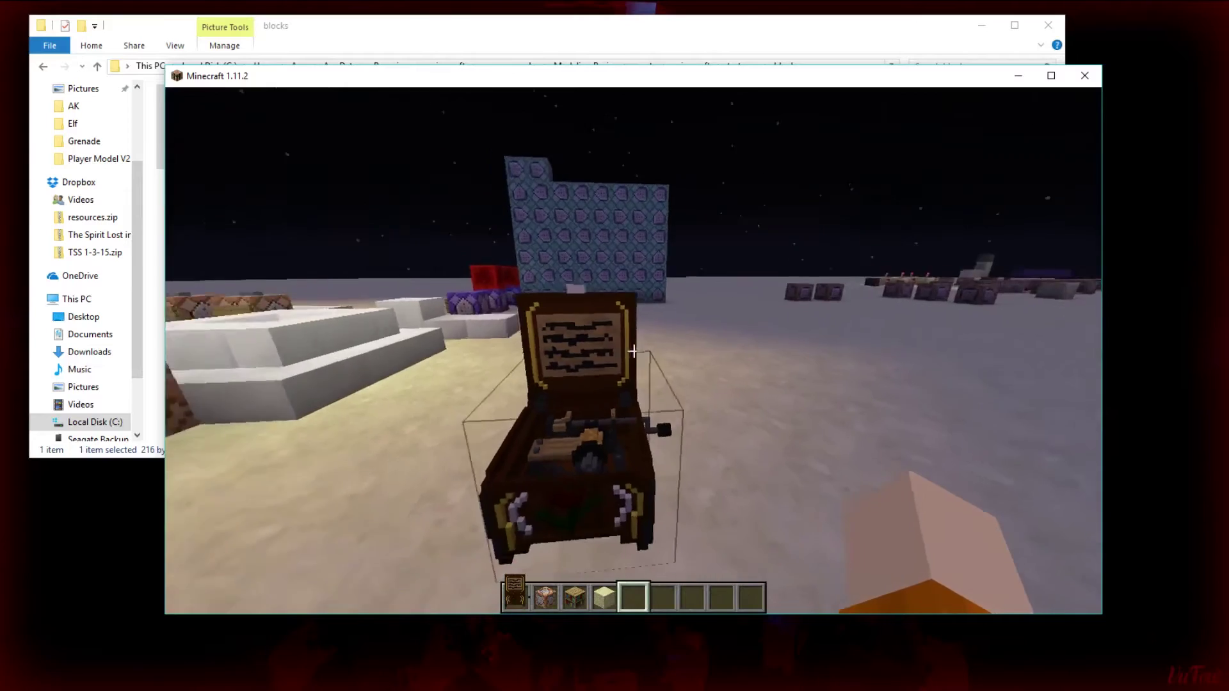
pyautogui.press('w')
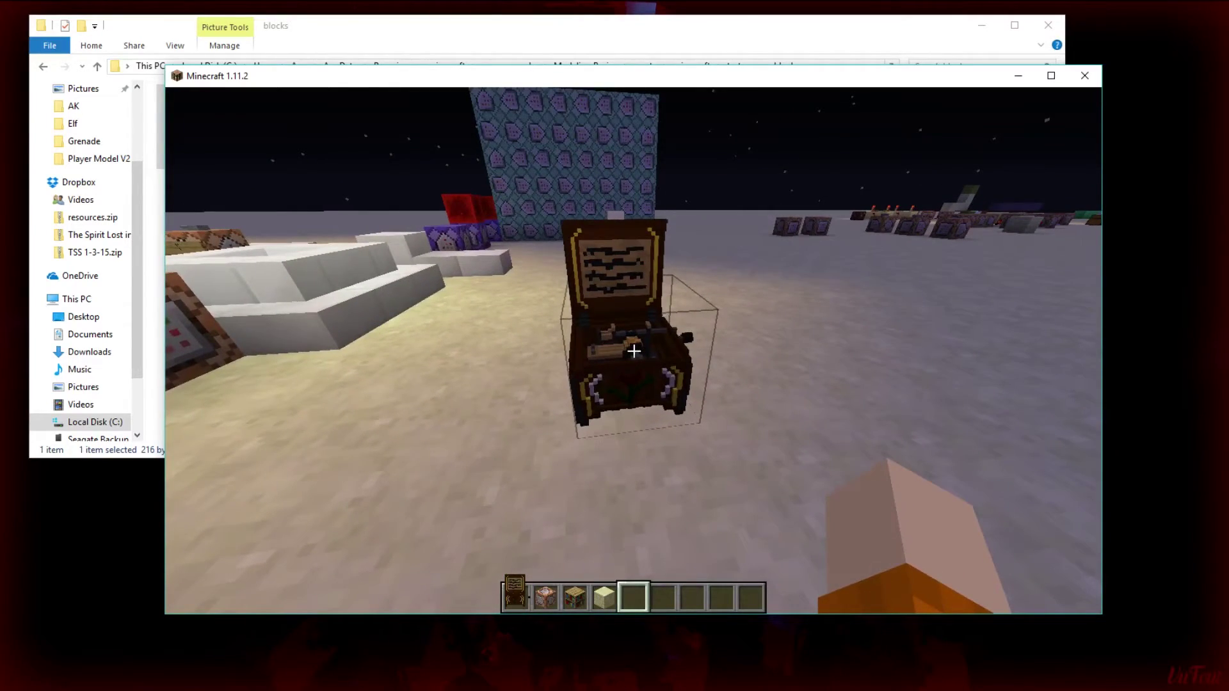
# Step: Walk over to the command block wall, reload the resource packs, and close the chat
pyautogui.press('w')
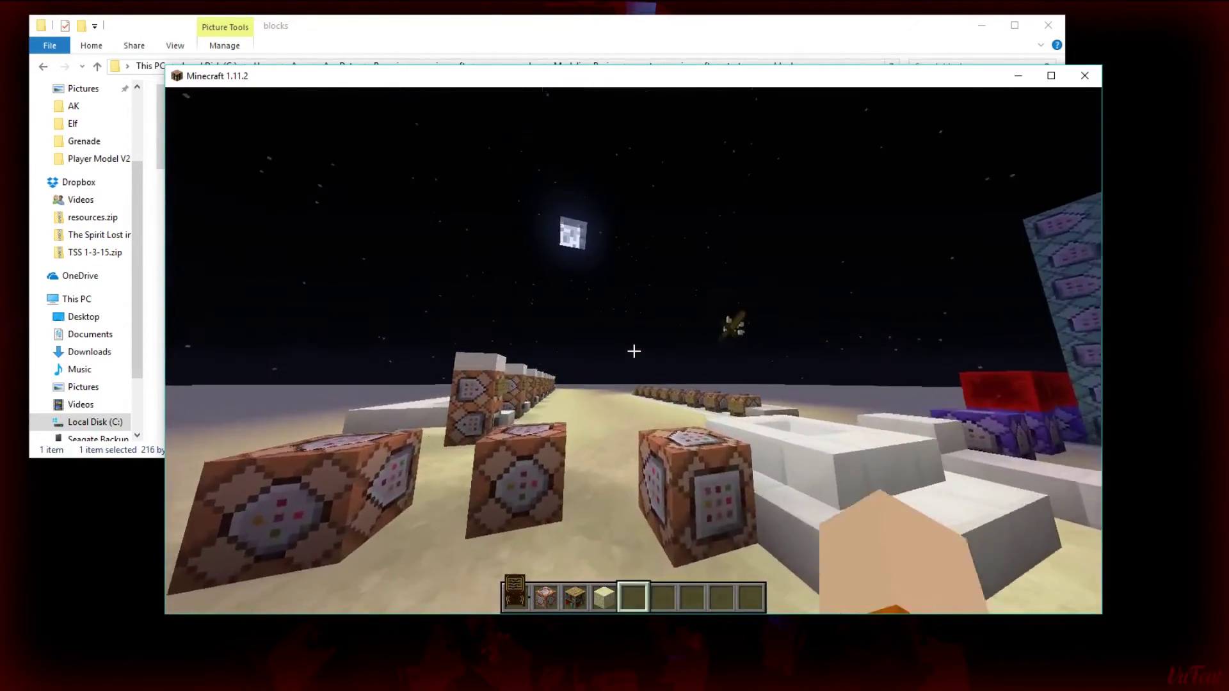
pyautogui.press('a')
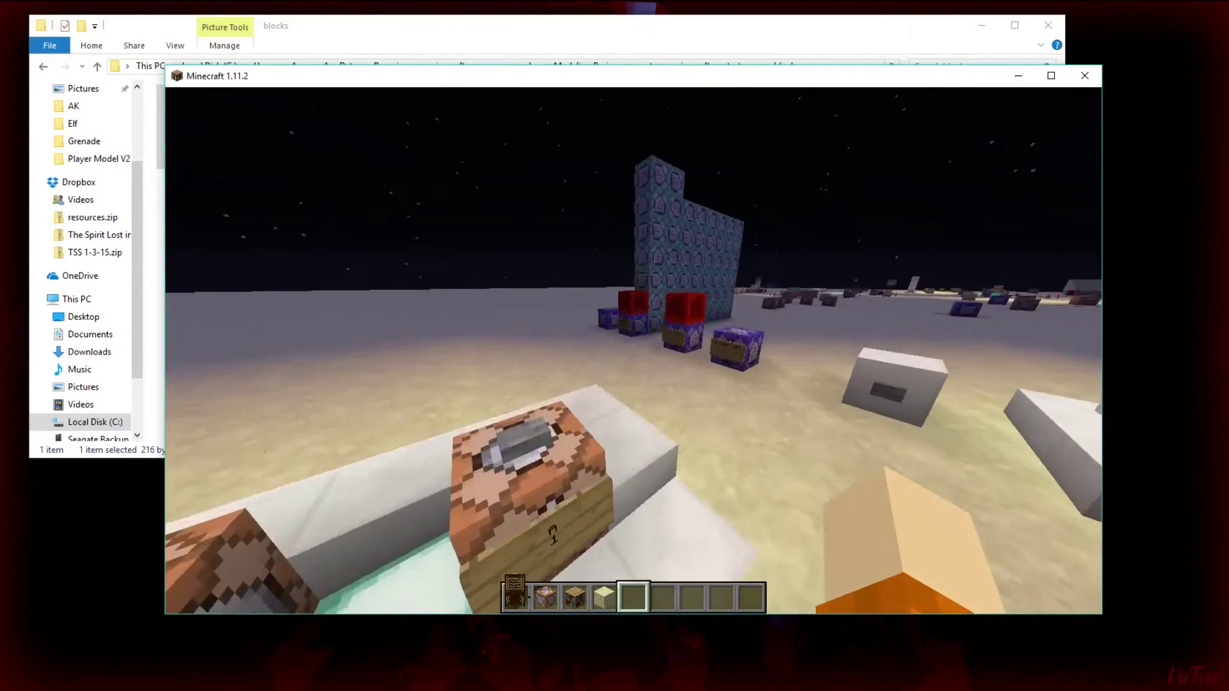
pyautogui.press('w')
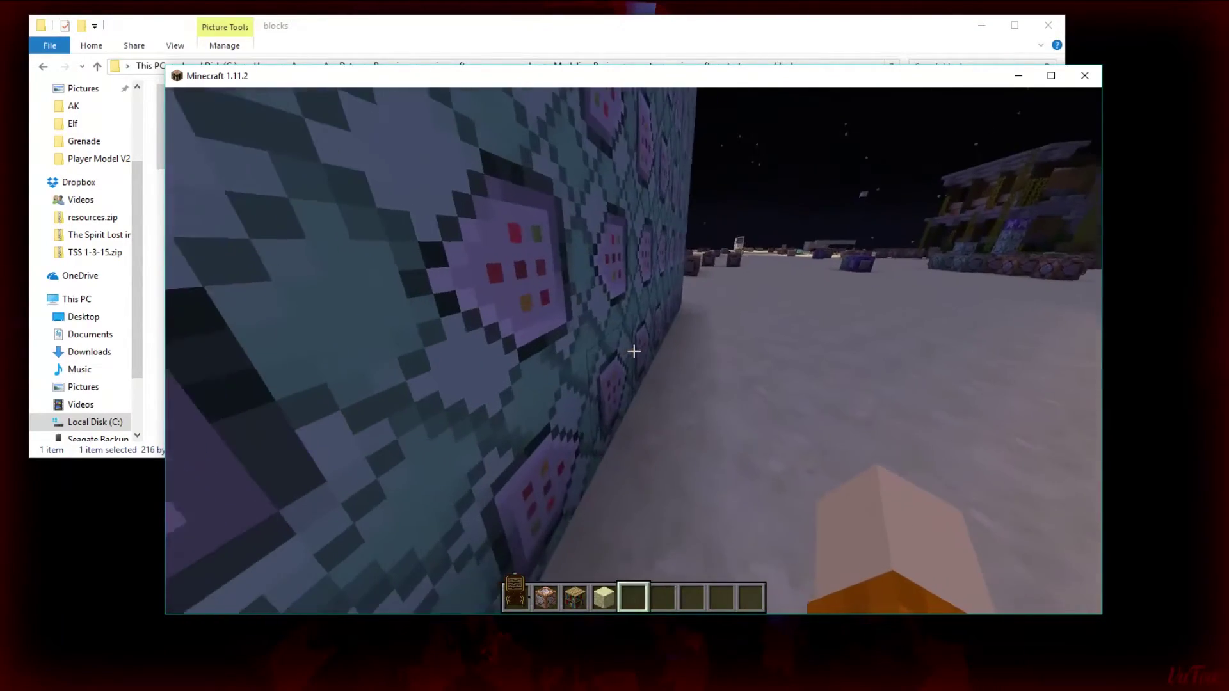
pyautogui.hotkey('F3', 't')
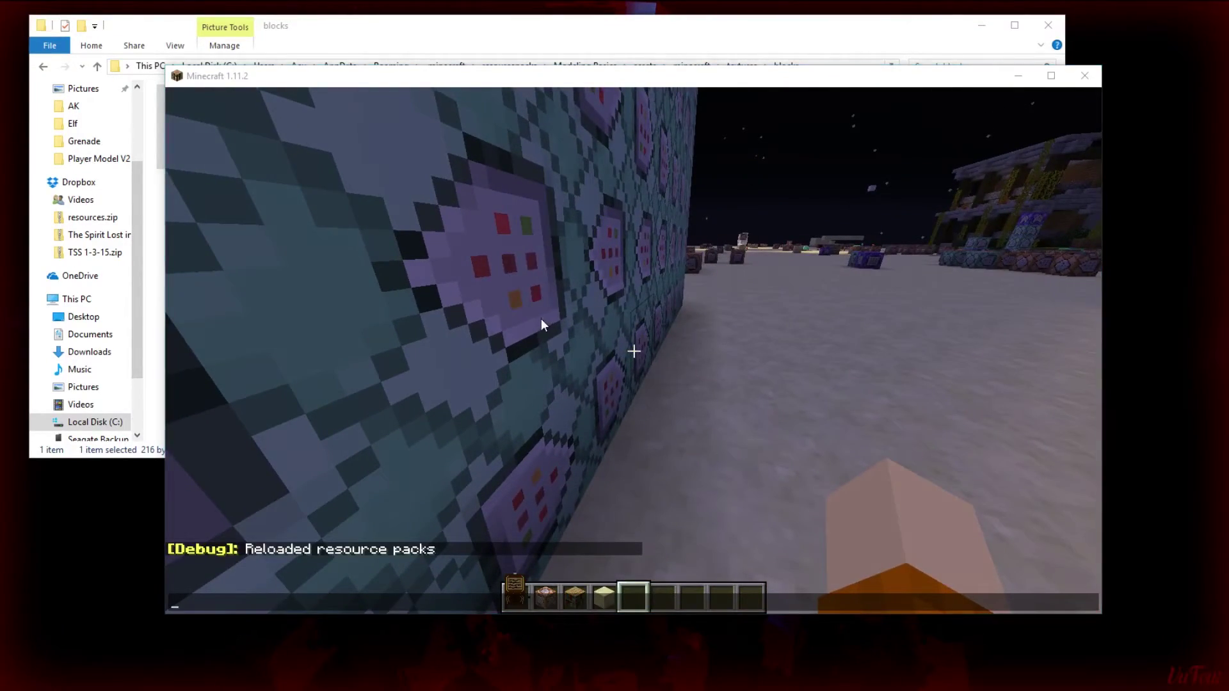
pyautogui.press('Escape')
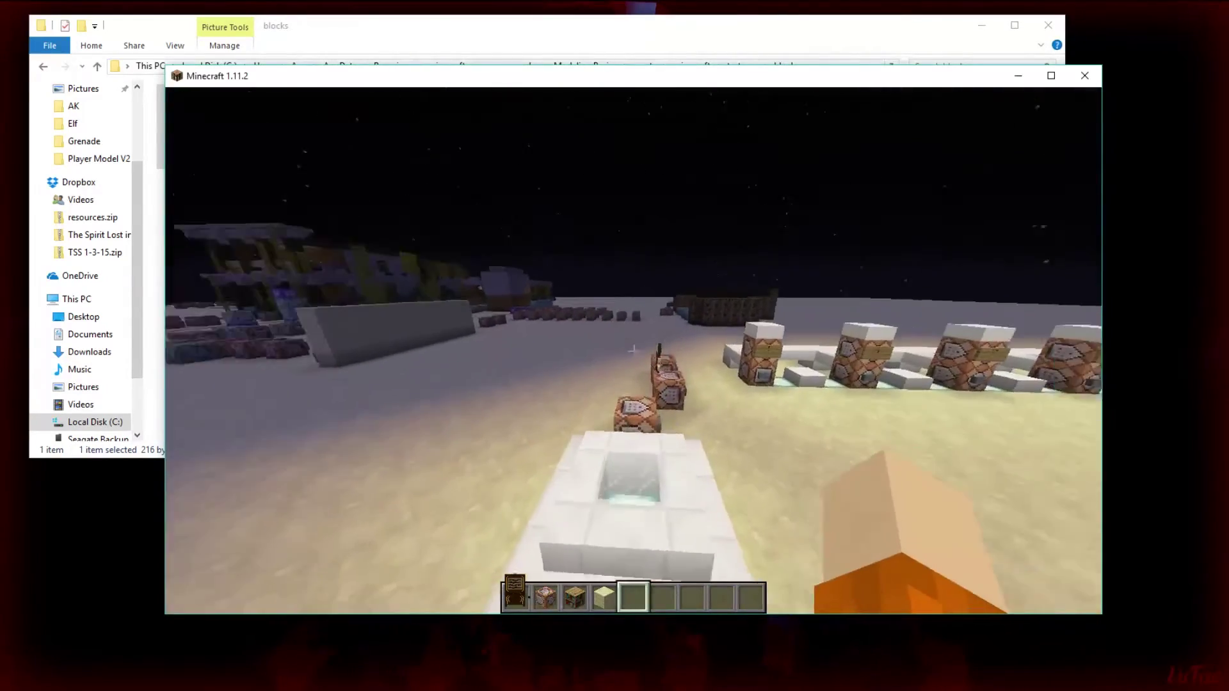
pyautogui.press('w')
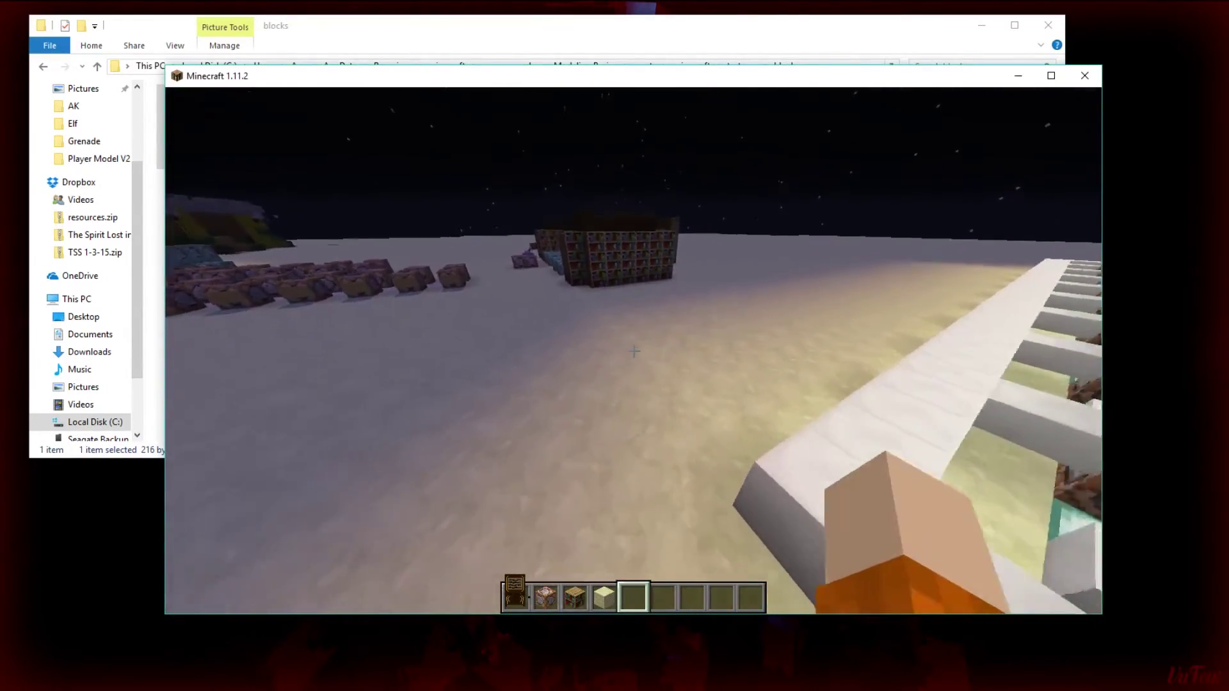
pyautogui.press('w')
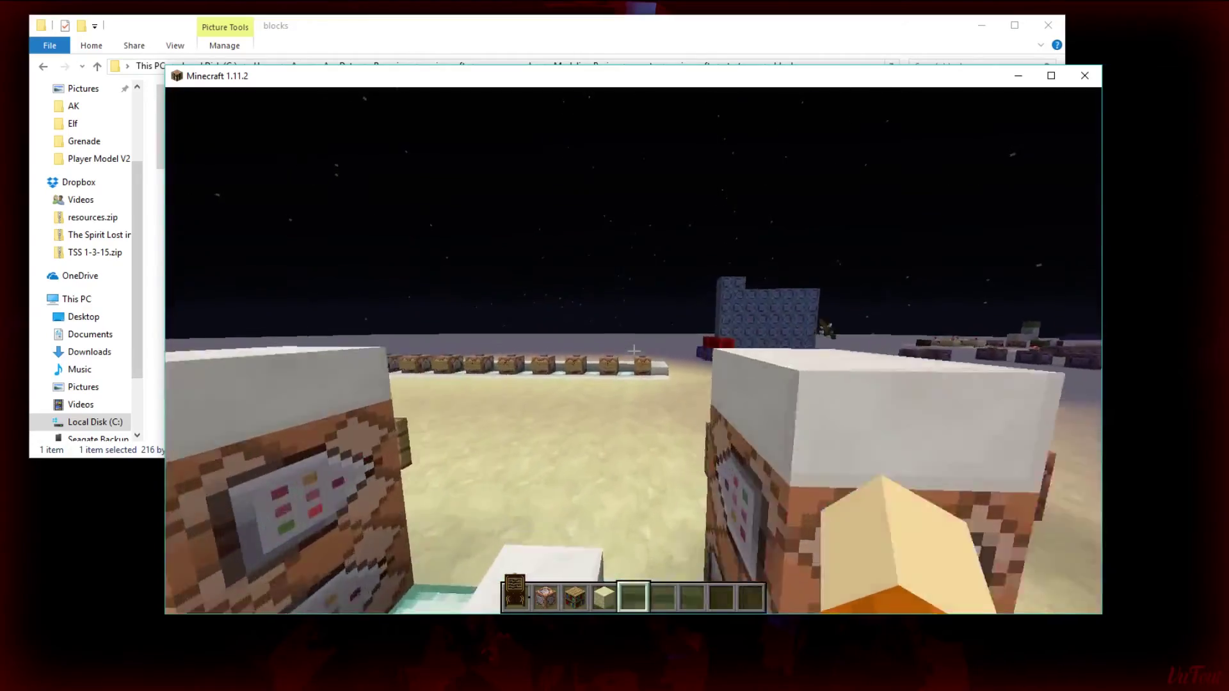
pyautogui.press('w')
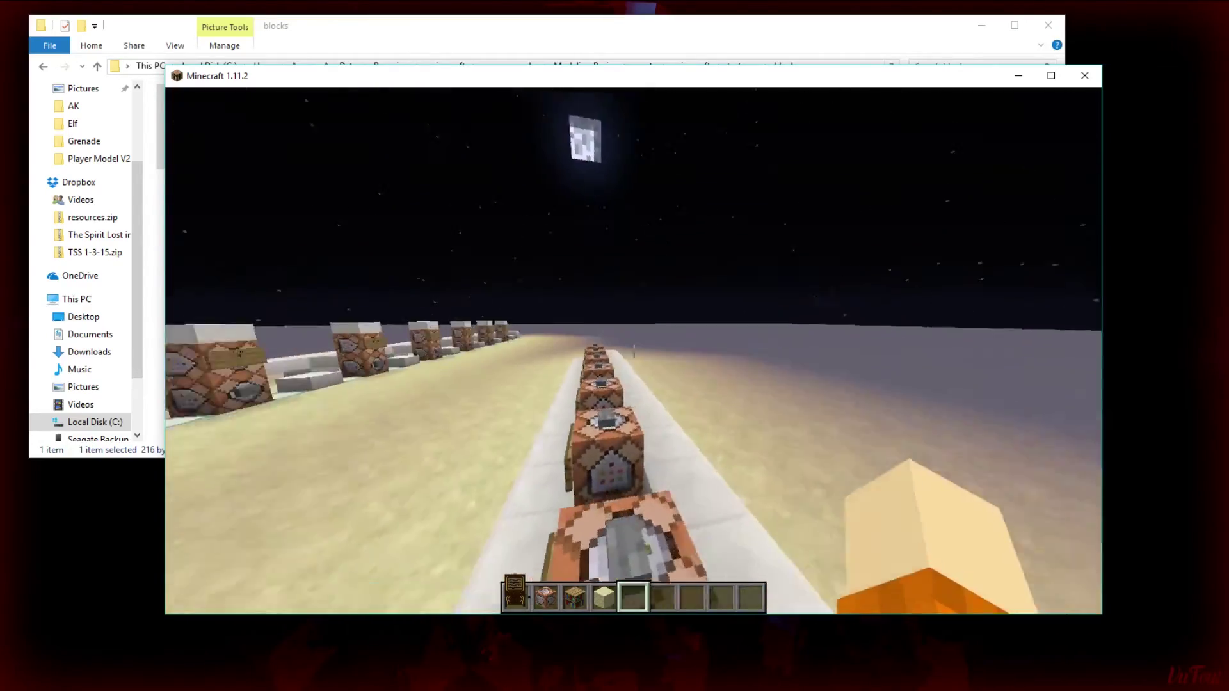
pyautogui.press('w')
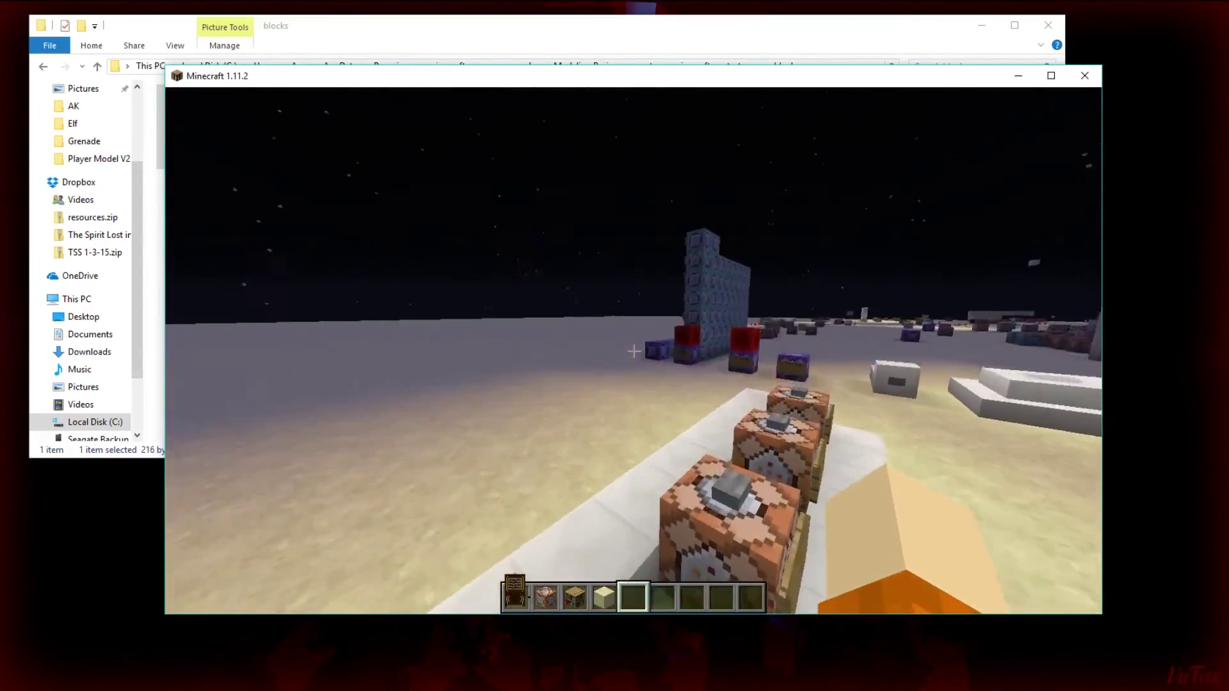
pyautogui.press('w')
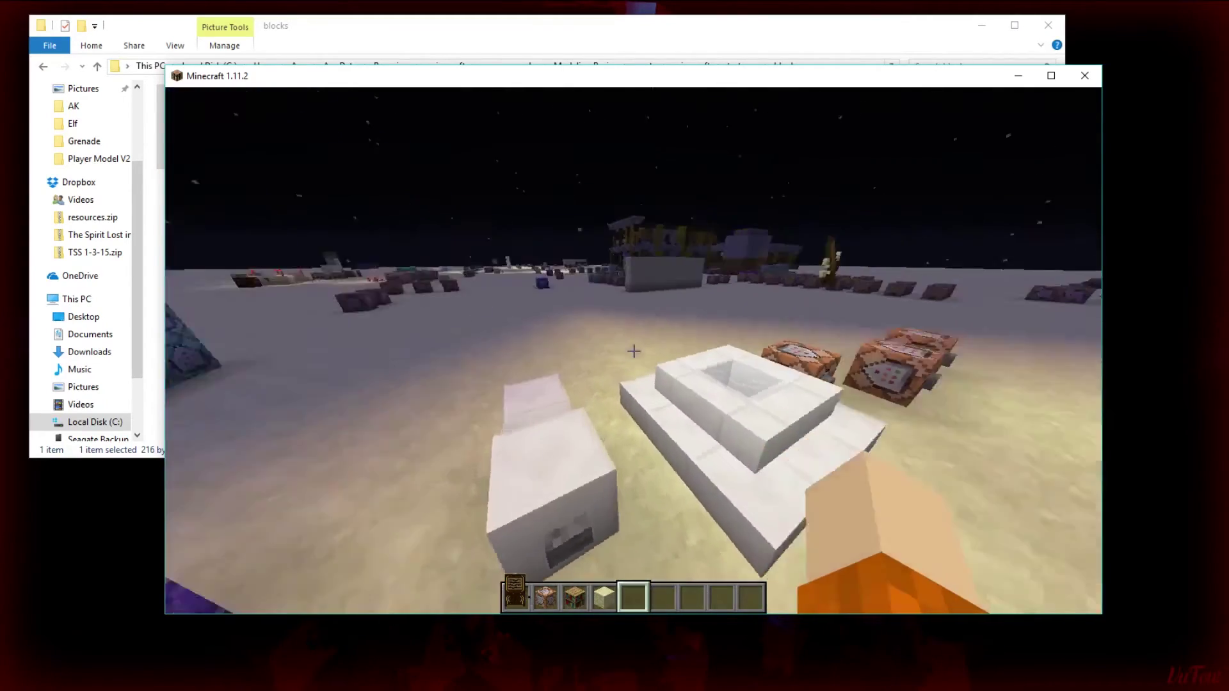
# Step: Switch to File Explorer to view the music_box.png texture in the pack's blocks folder, close the image, and return to Minecraft
pyautogui.hotkey('F3', 't')
pyautogui.click(438, 20)
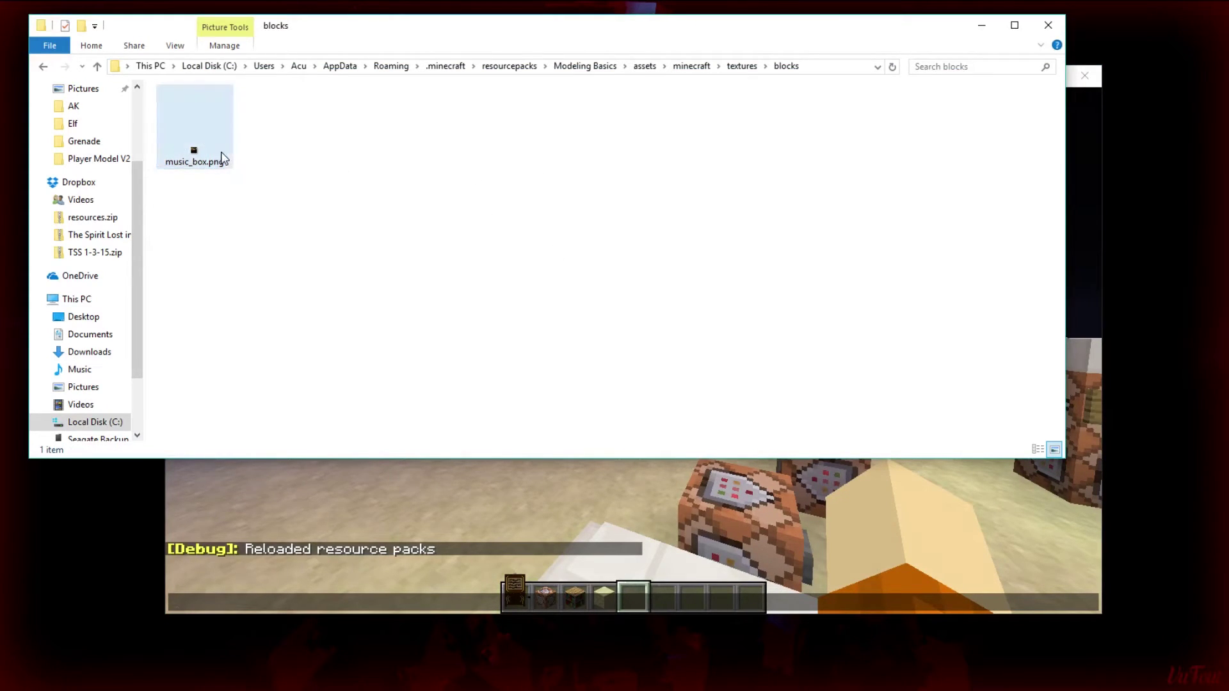
pyautogui.doubleClick(194, 135)
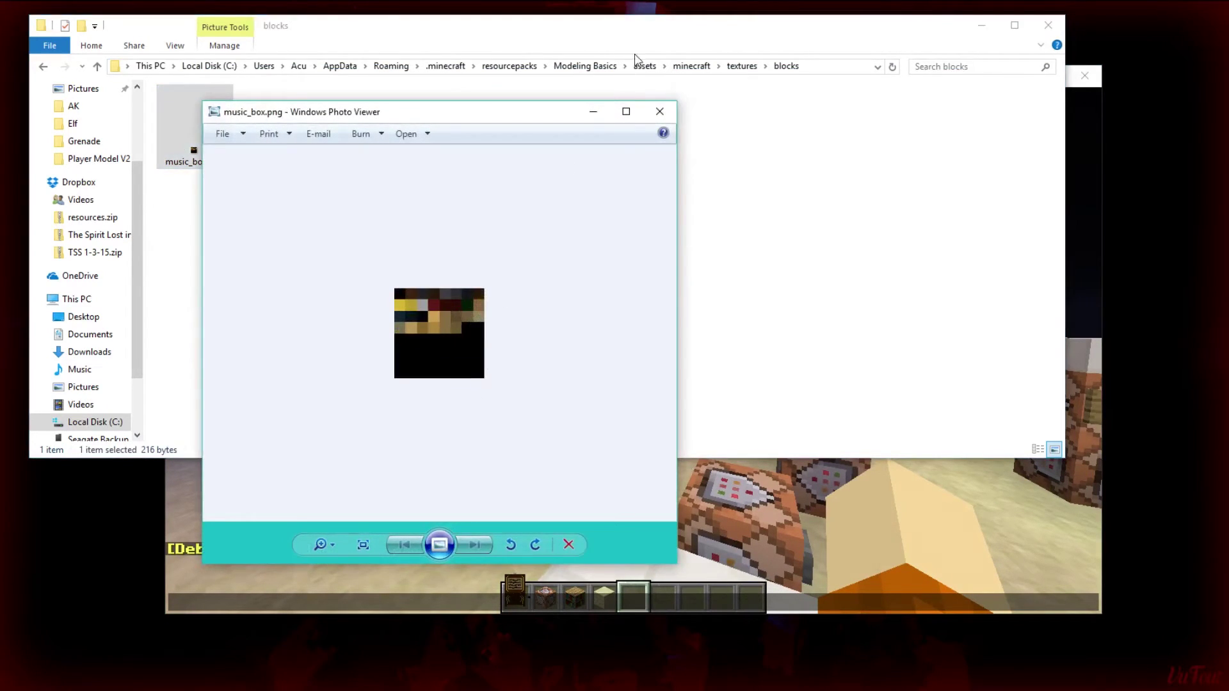
pyautogui.click(659, 113)
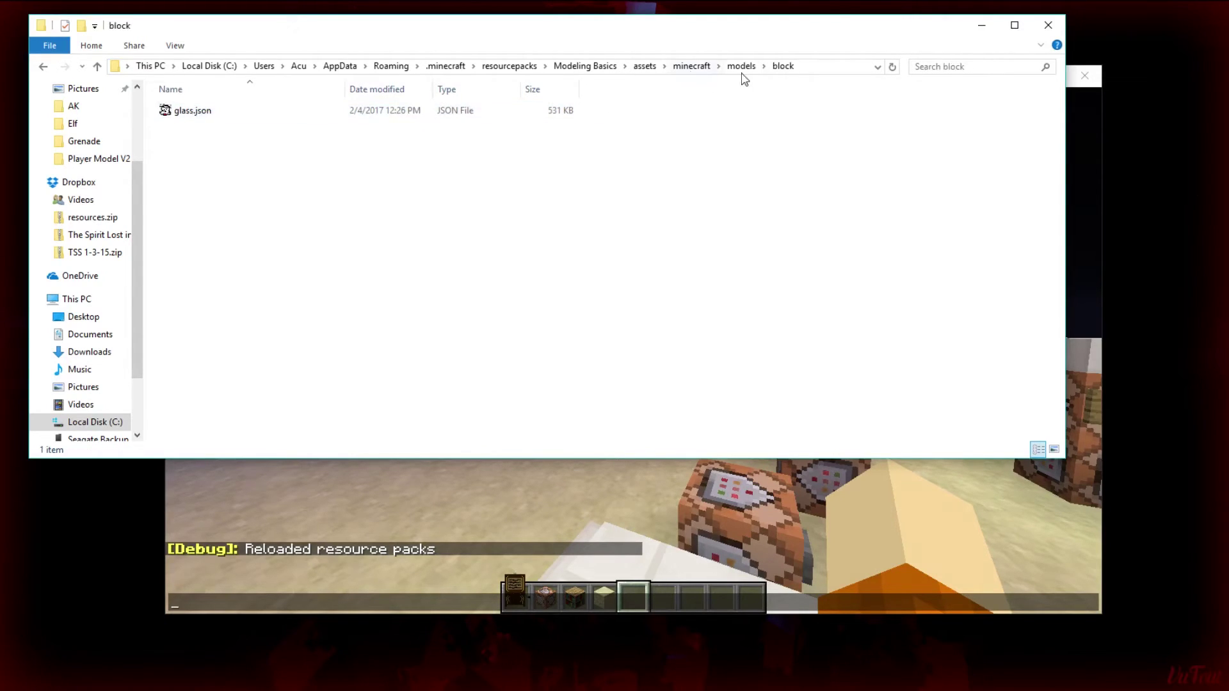
pyautogui.click(1091, 171)
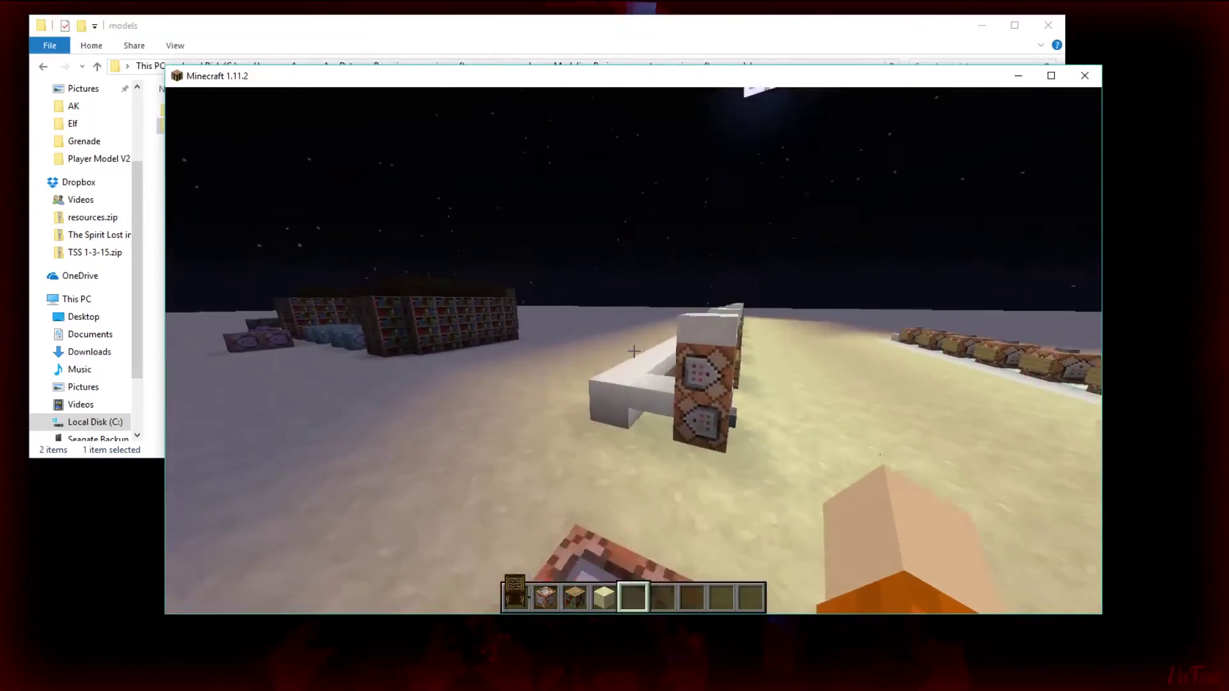
pyautogui.press('w')
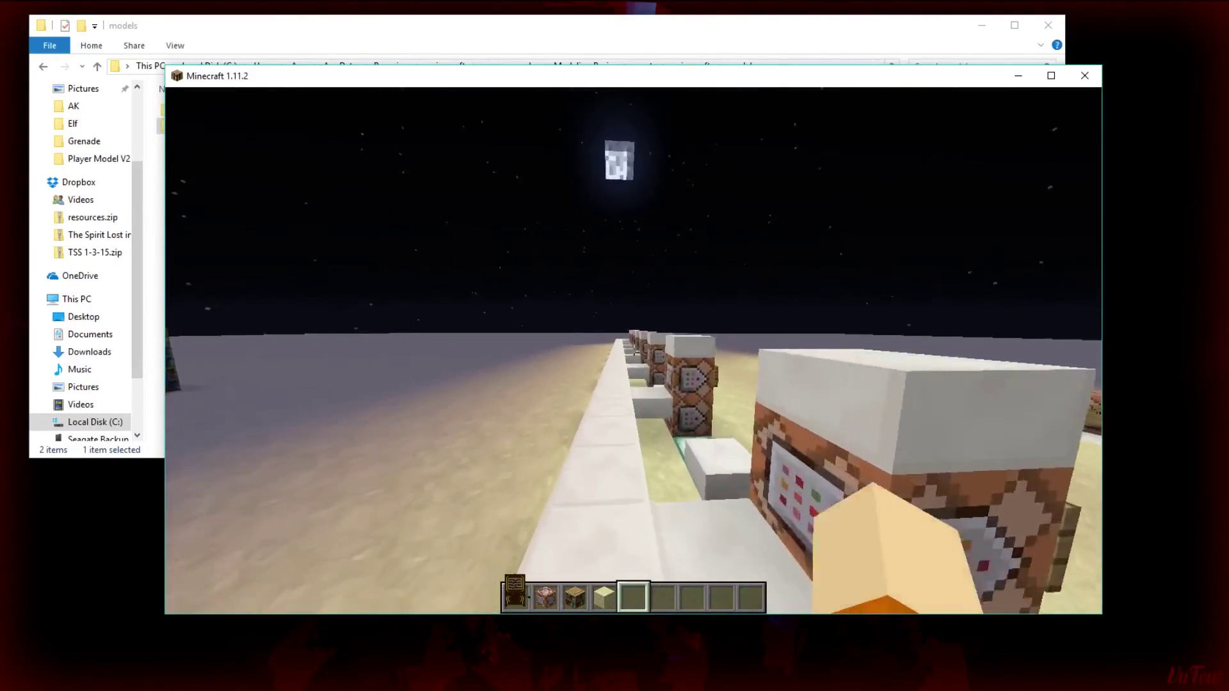
pyautogui.press('space')
pyautogui.press('w')
pyautogui.press('space')
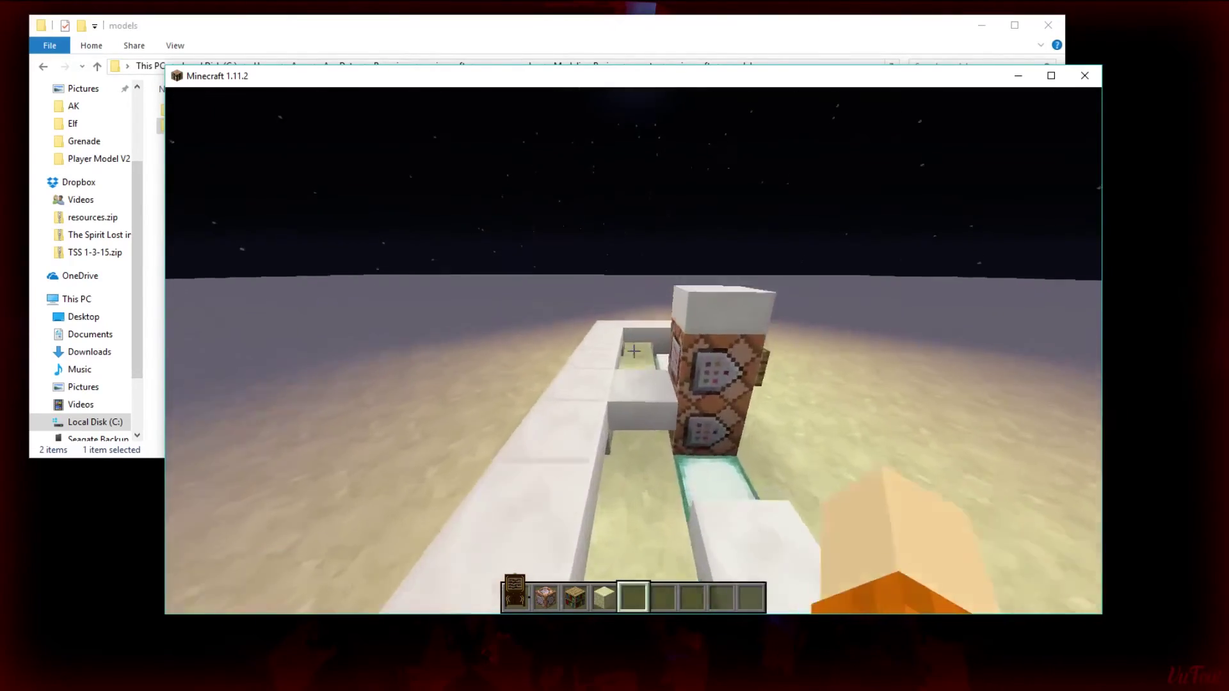
pyautogui.press('space')
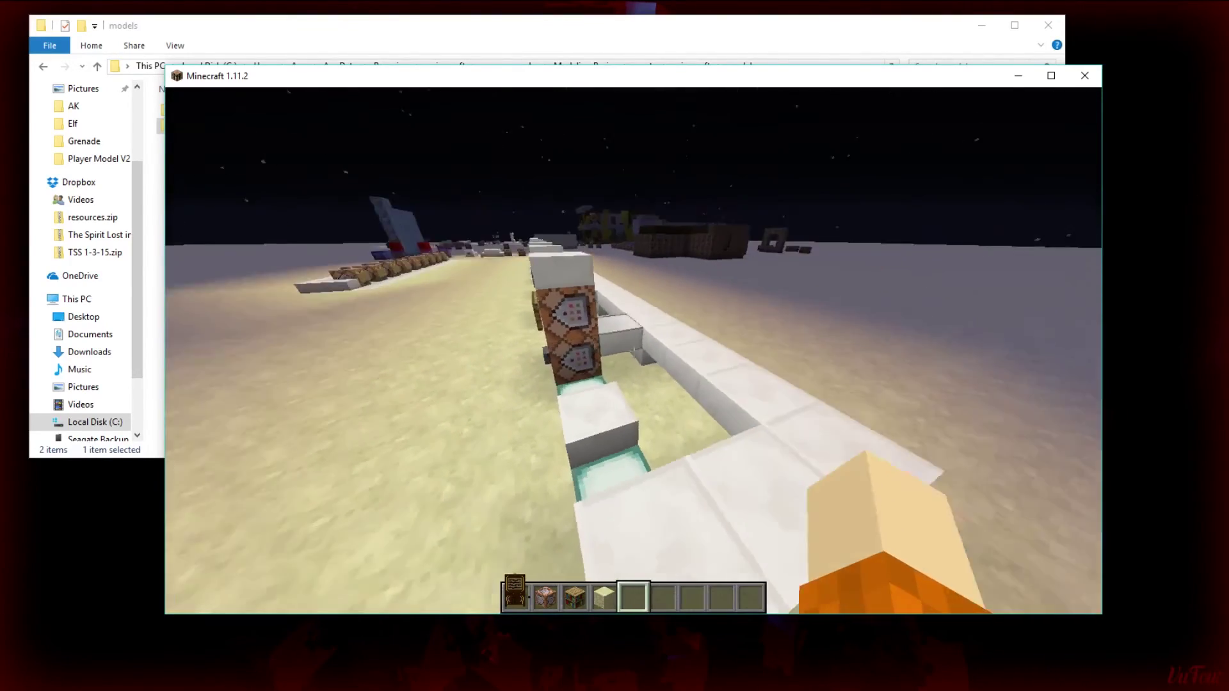
pyautogui.press('s')
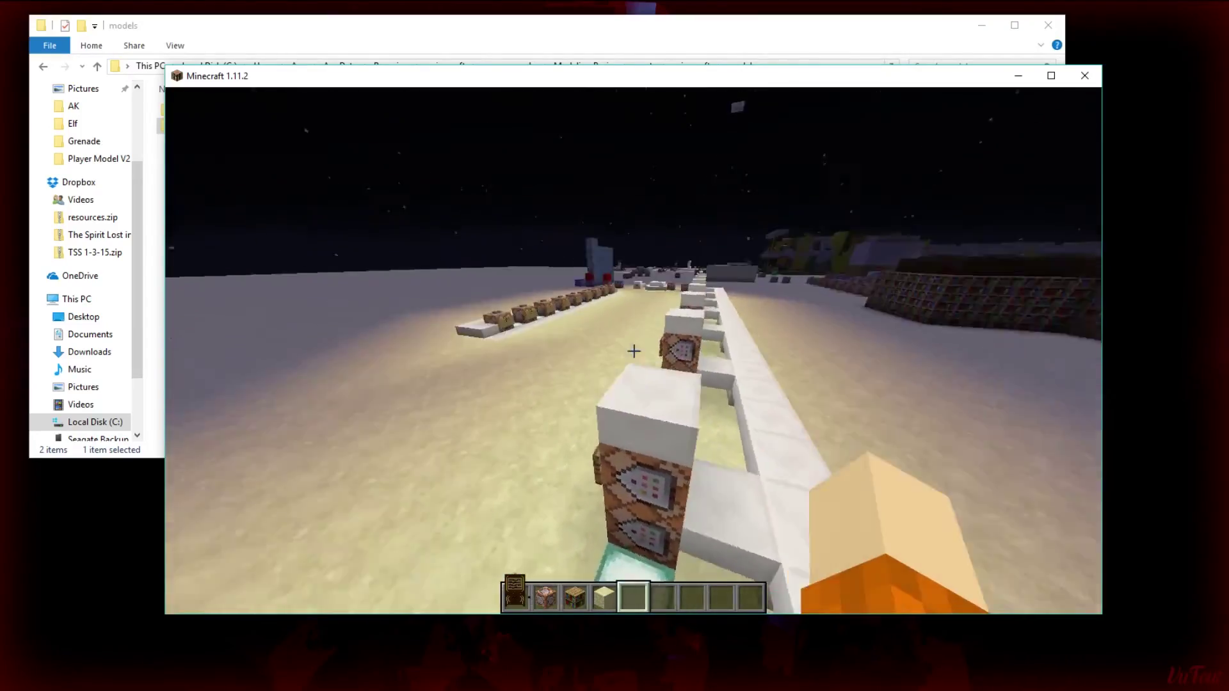